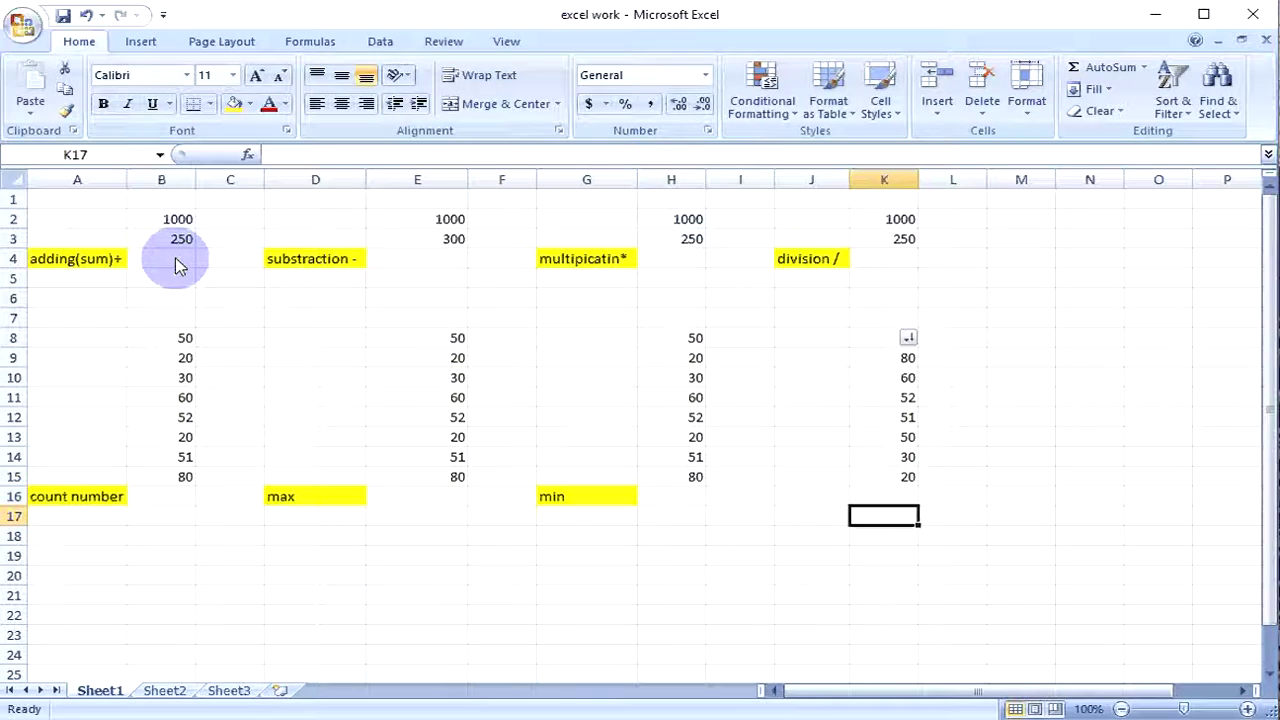
# Enter the formula =B2+B3 in cell B4 so it shows 1250
pyautogui.click(175, 258)
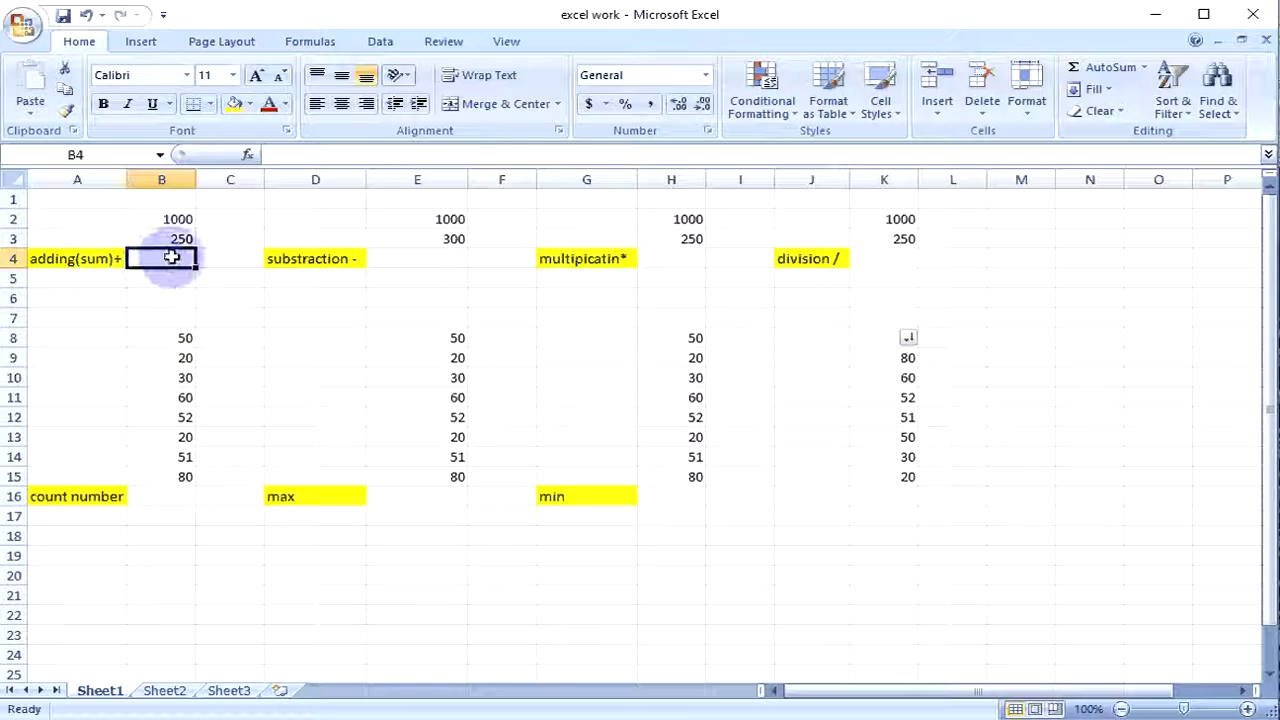
pyautogui.click(178, 182)
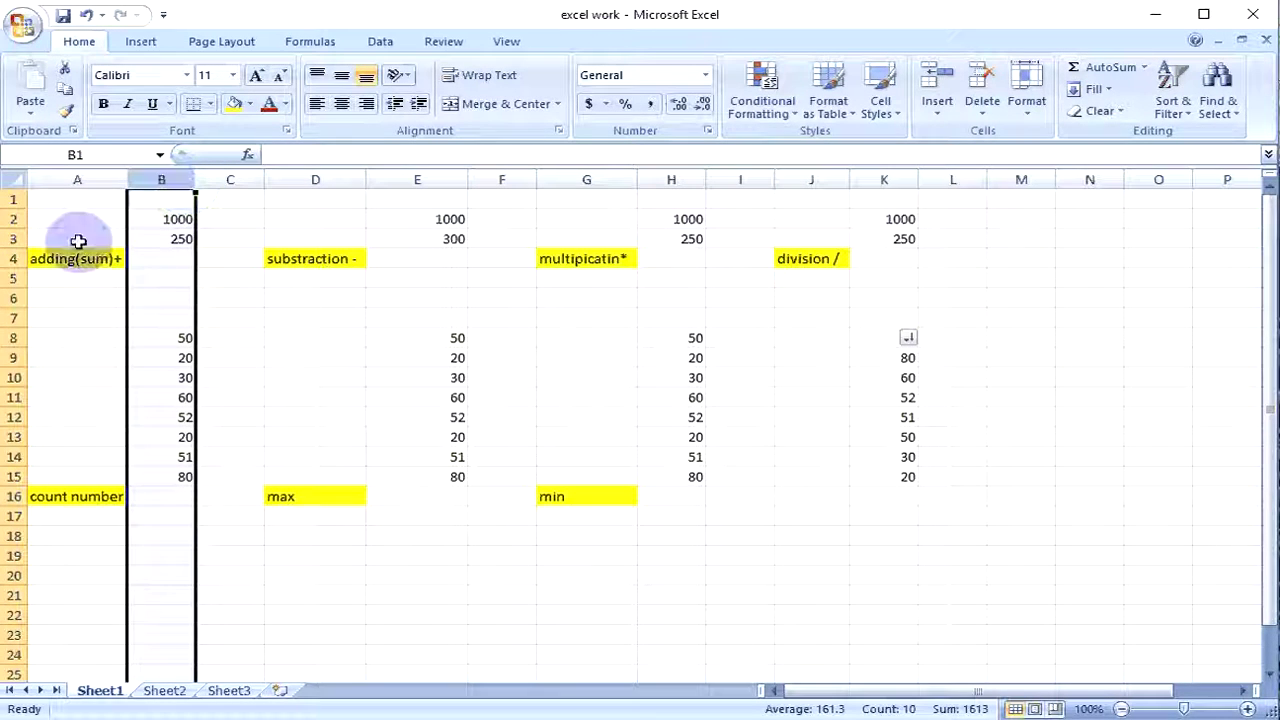
pyautogui.click(10, 219)
pyautogui.click(10, 239)
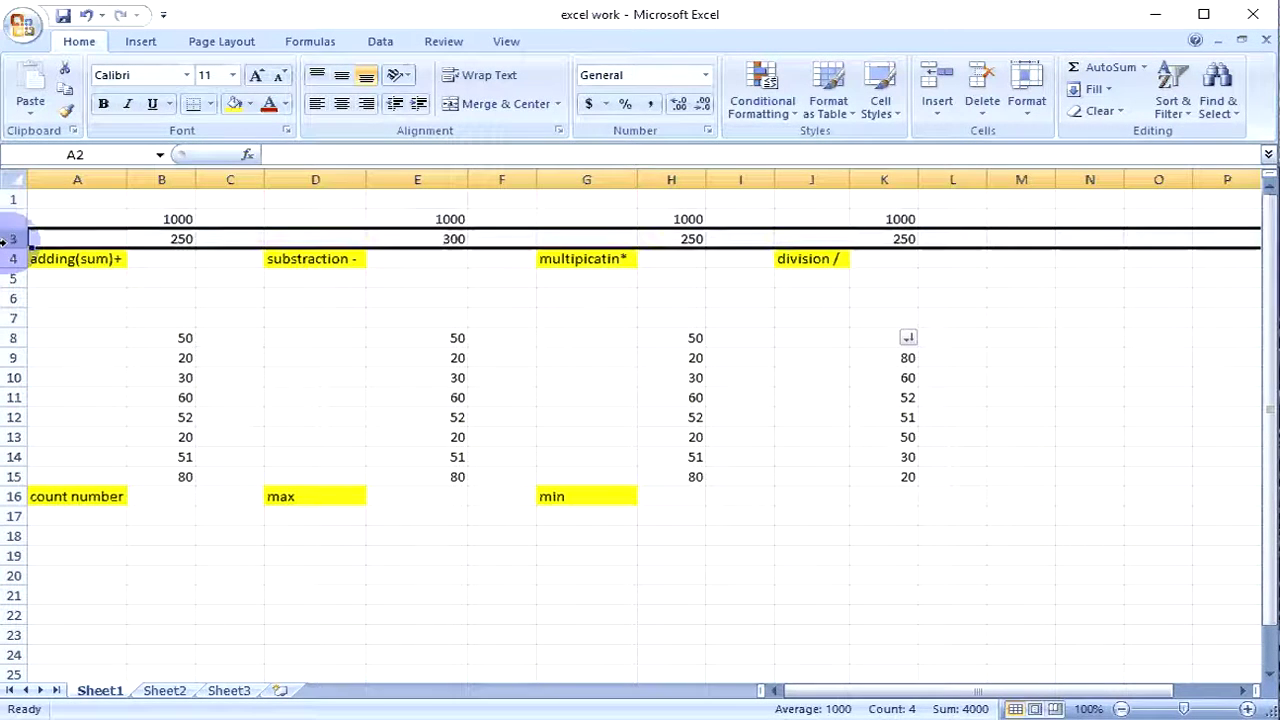
pyautogui.click(161, 259)
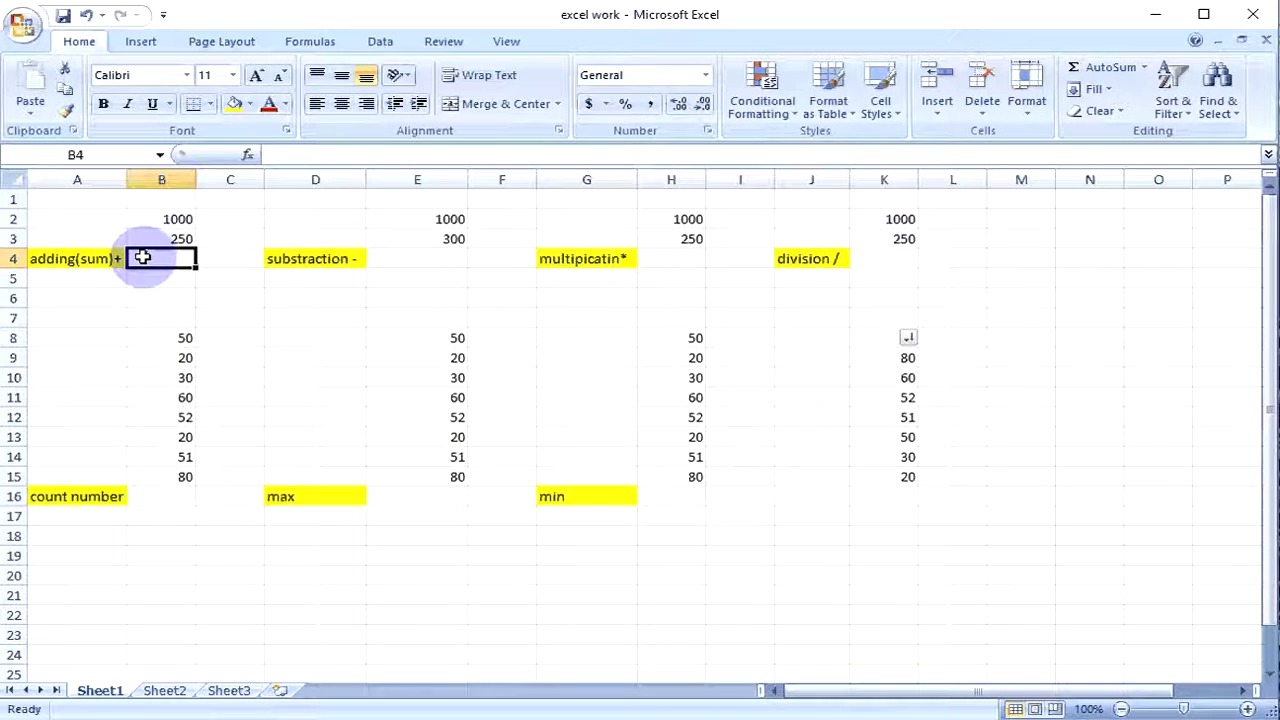
pyautogui.write('=')
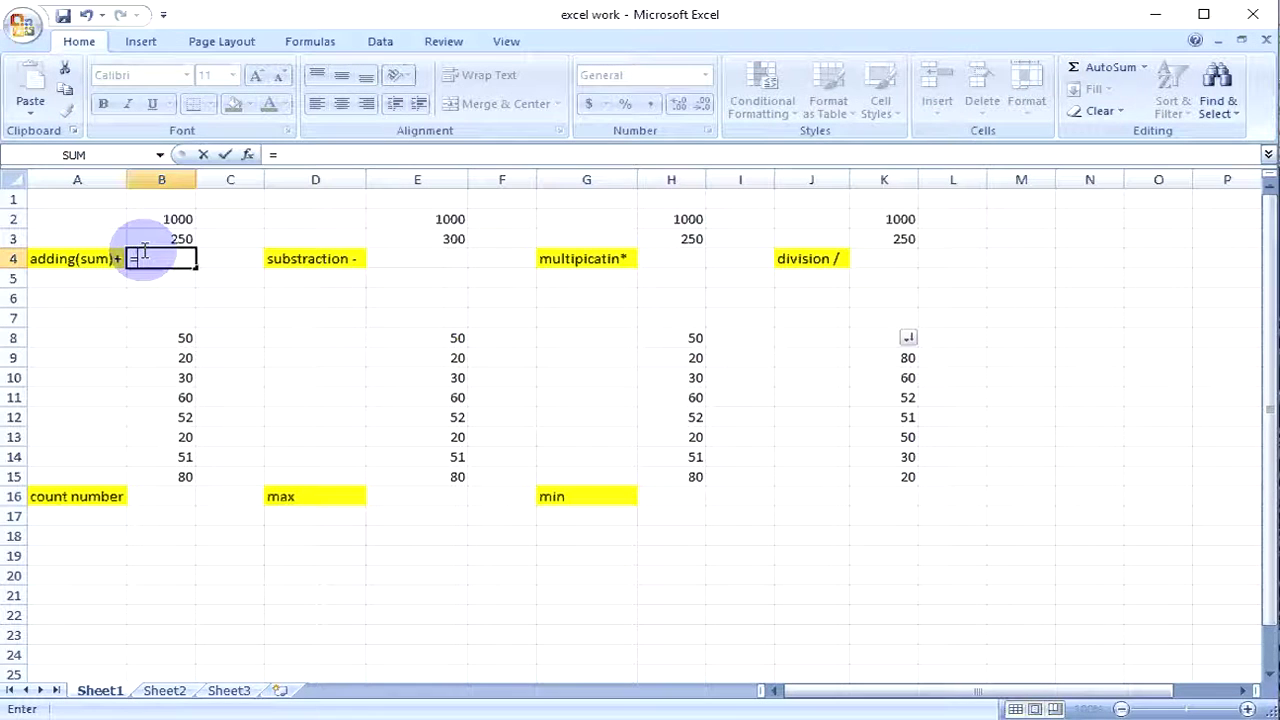
pyautogui.click(161, 179)
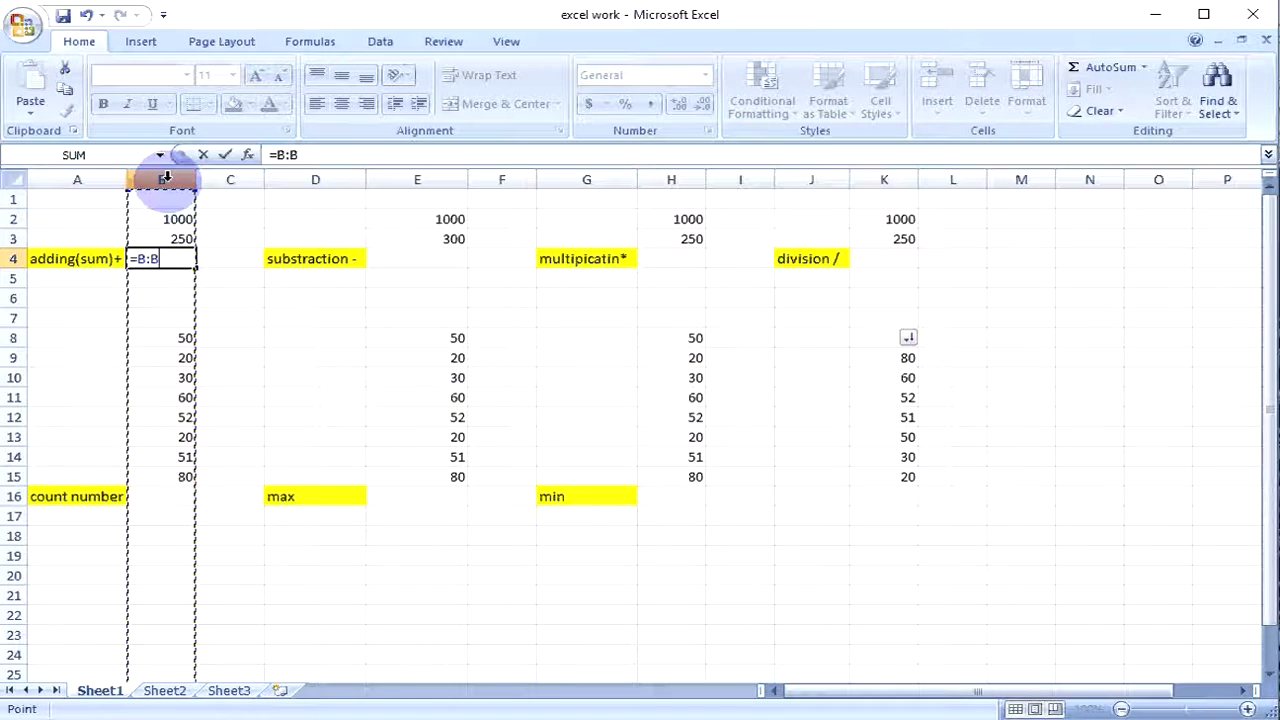
pyautogui.click(14, 218)
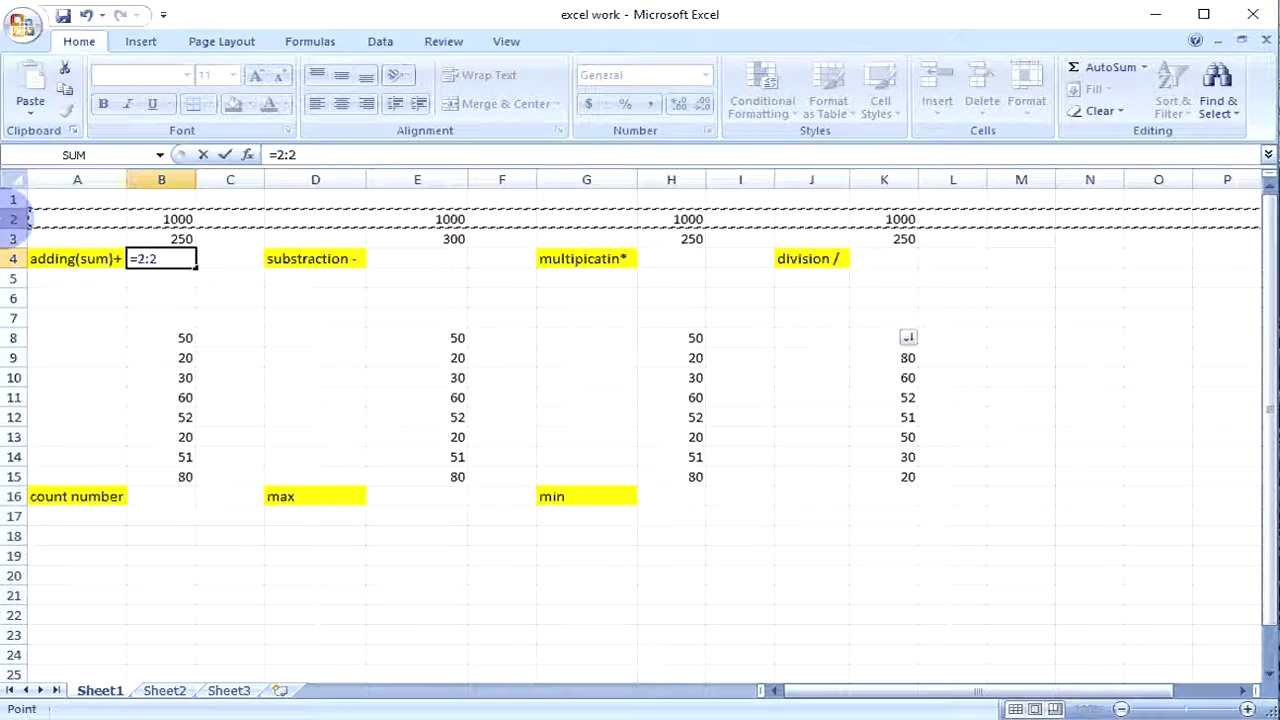
pyautogui.click(163, 259)
pyautogui.press('BackSpace')
pyautogui.press('BackSpace')
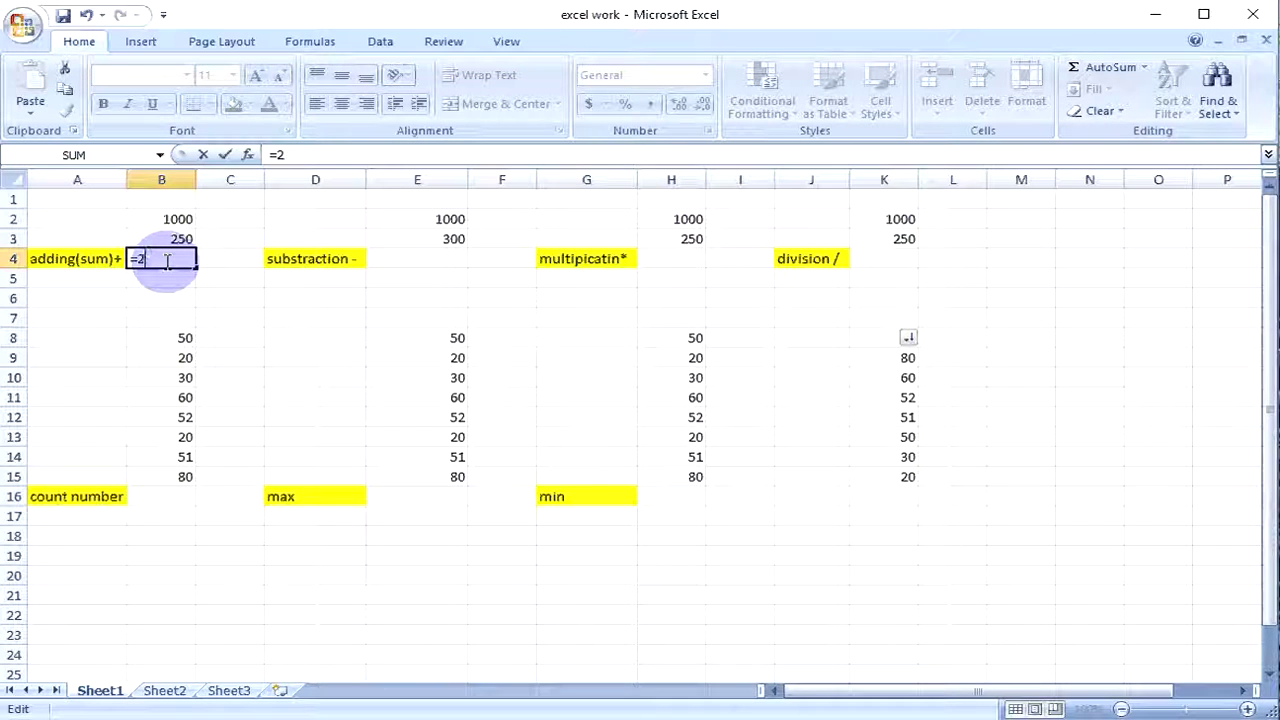
pyautogui.press('BackSpace')
pyautogui.write('b')
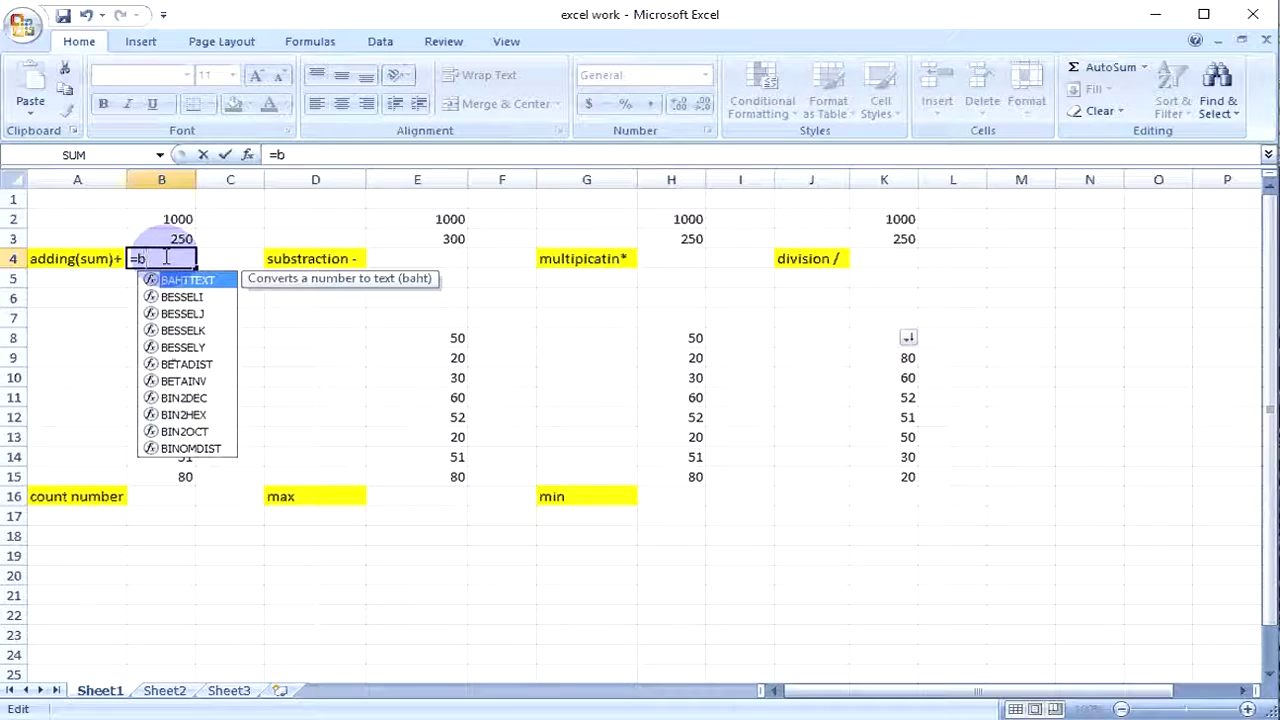
pyautogui.write('2+')
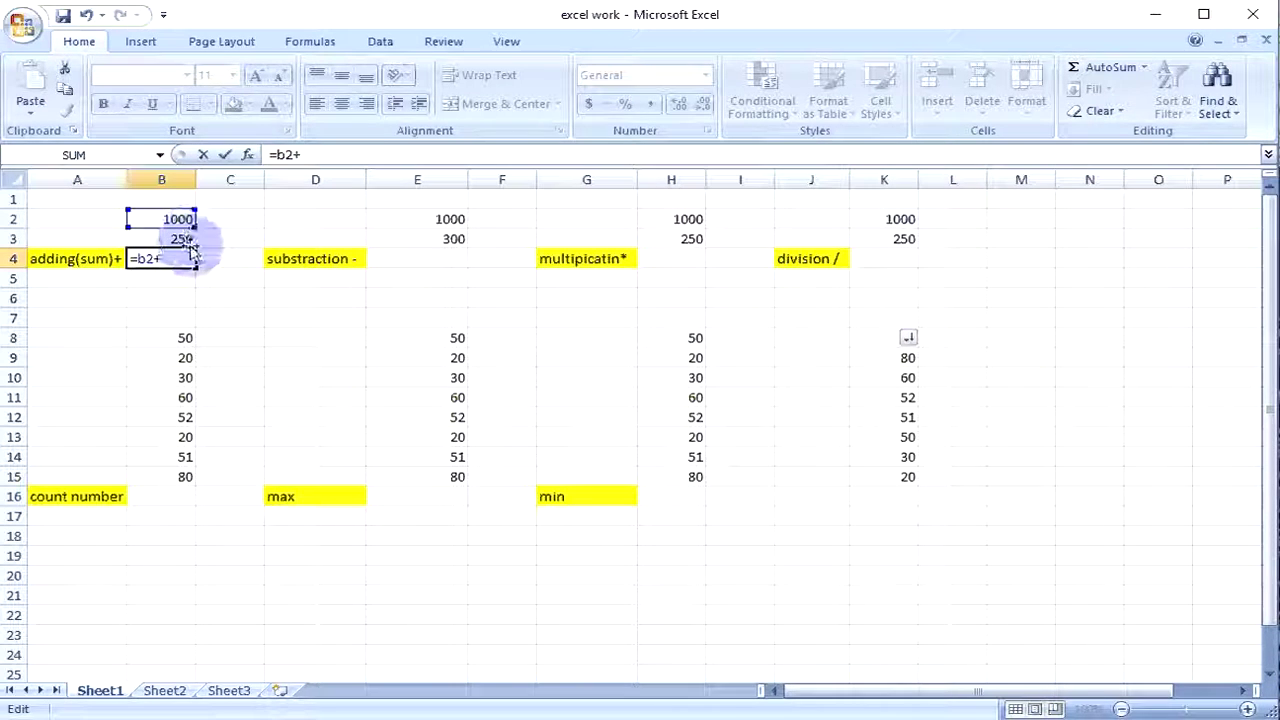
pyautogui.write('b')
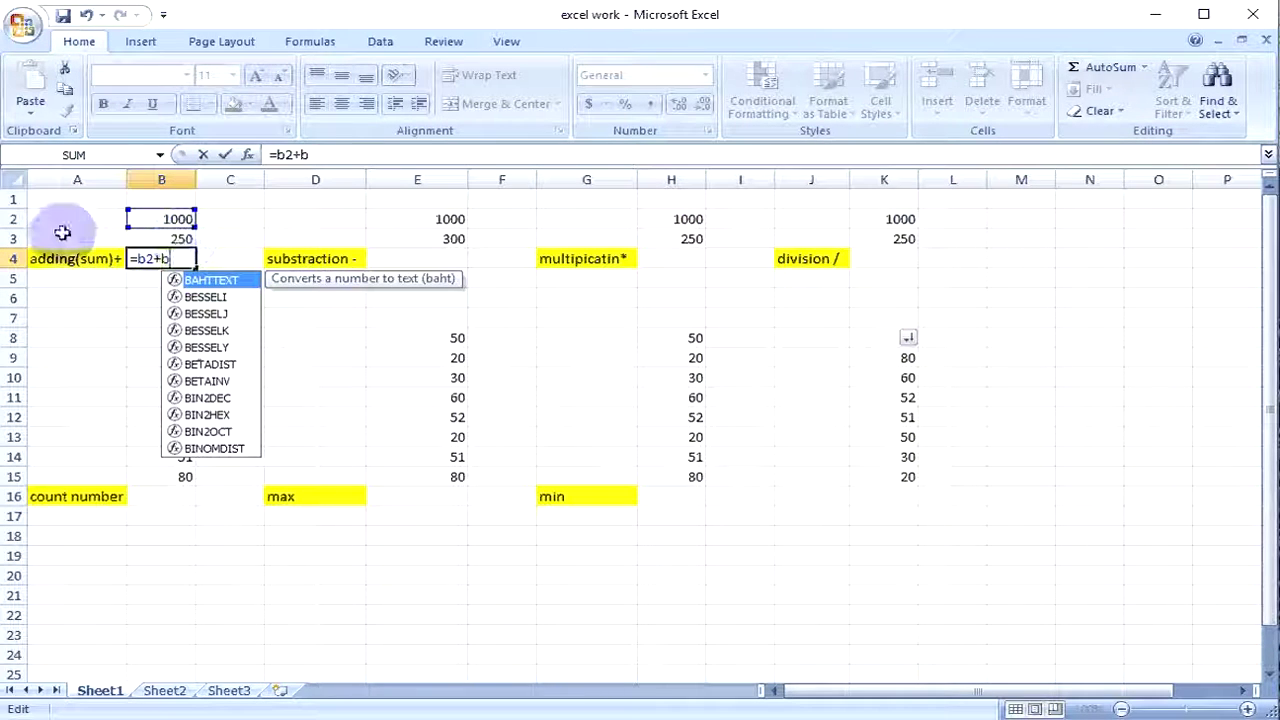
pyautogui.write('3')
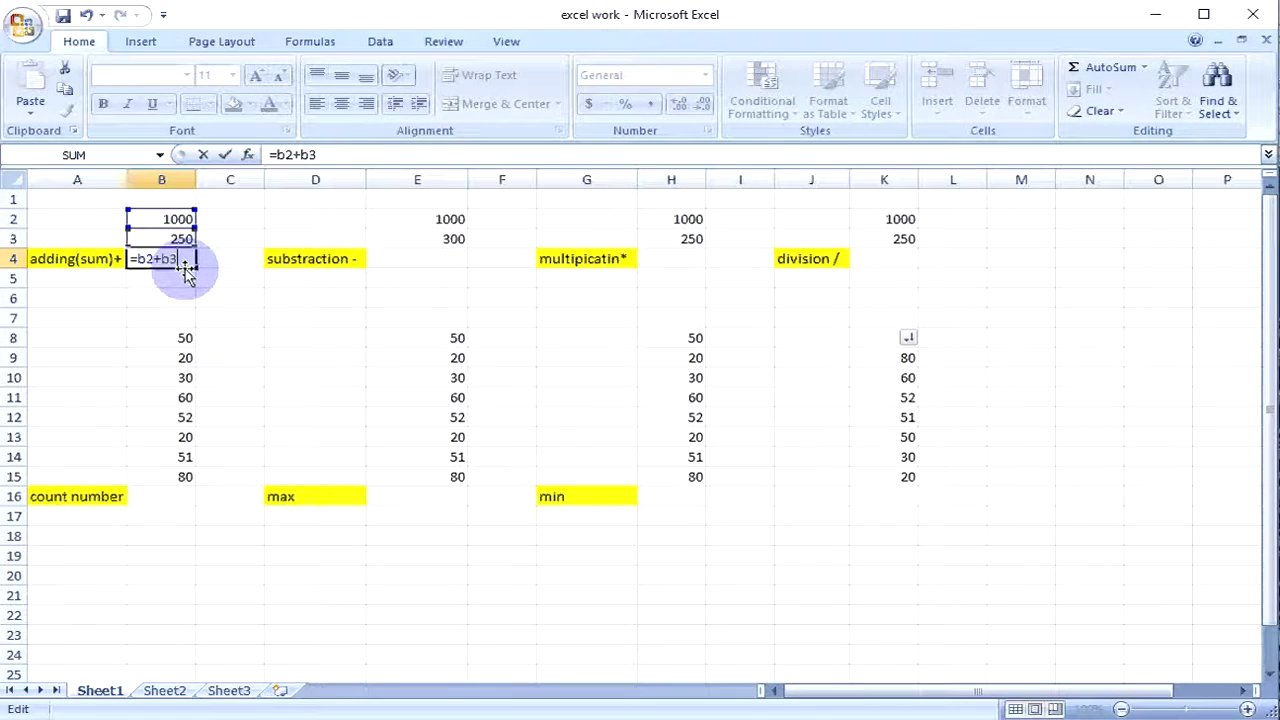
pyautogui.press('Return')
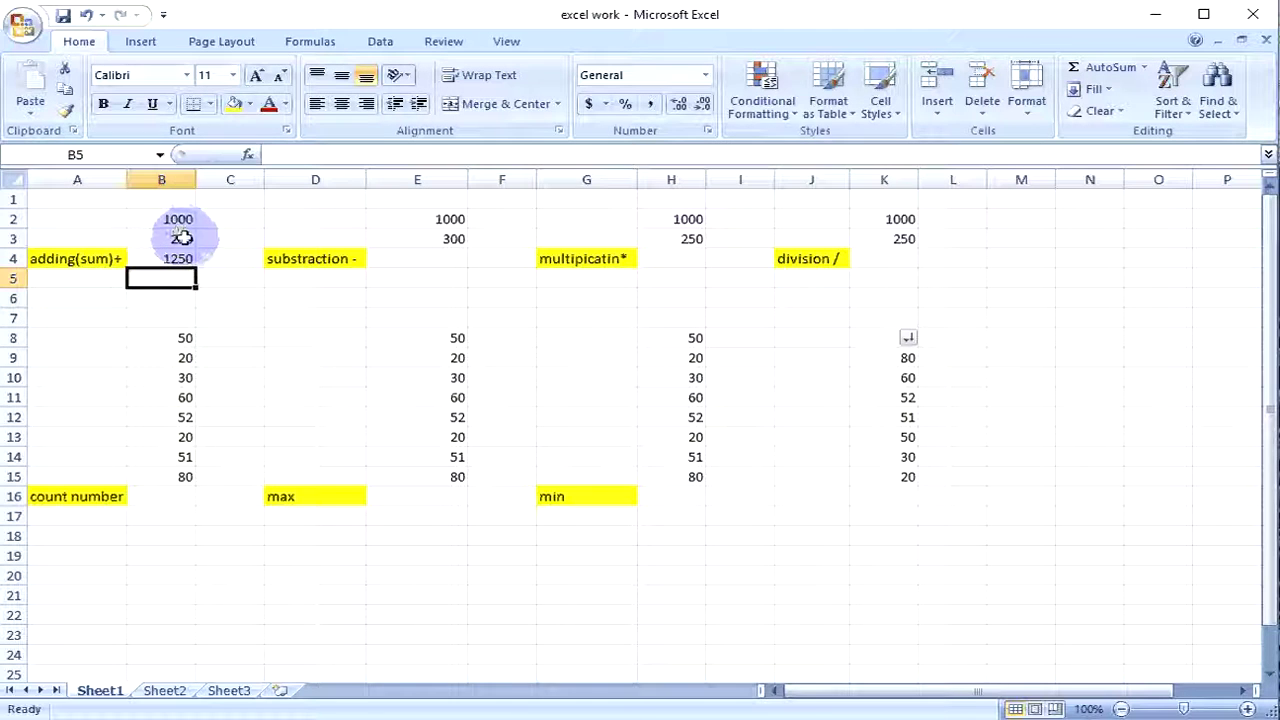
# Inspect the =B2+B3 formula in B4 and commit it unchanged
pyautogui.click(181, 238)
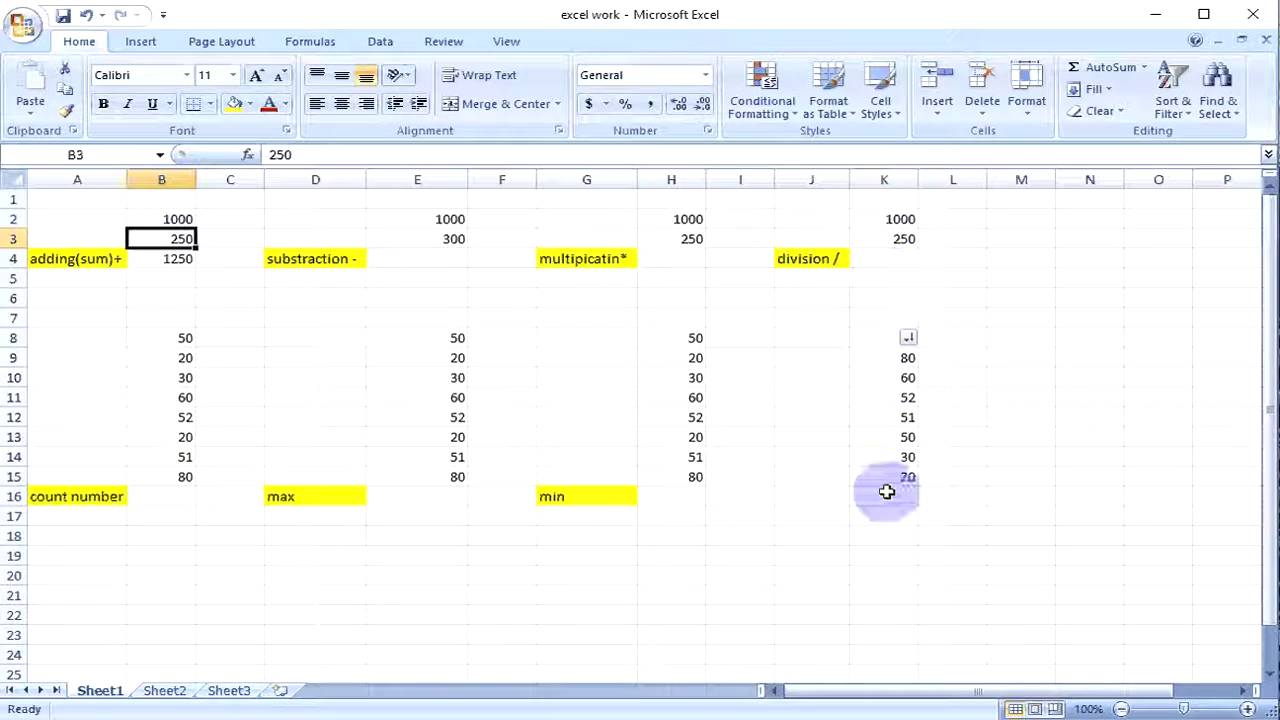
pyautogui.click(166, 265)
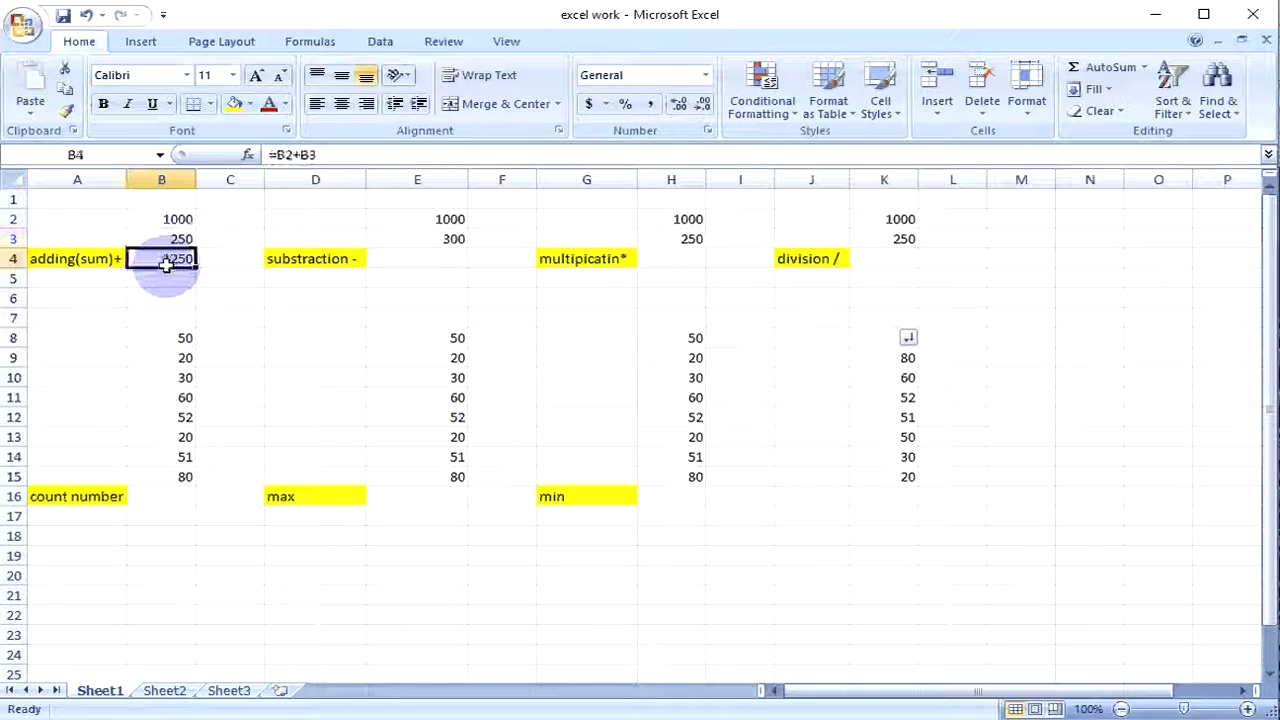
pyautogui.click(311, 155)
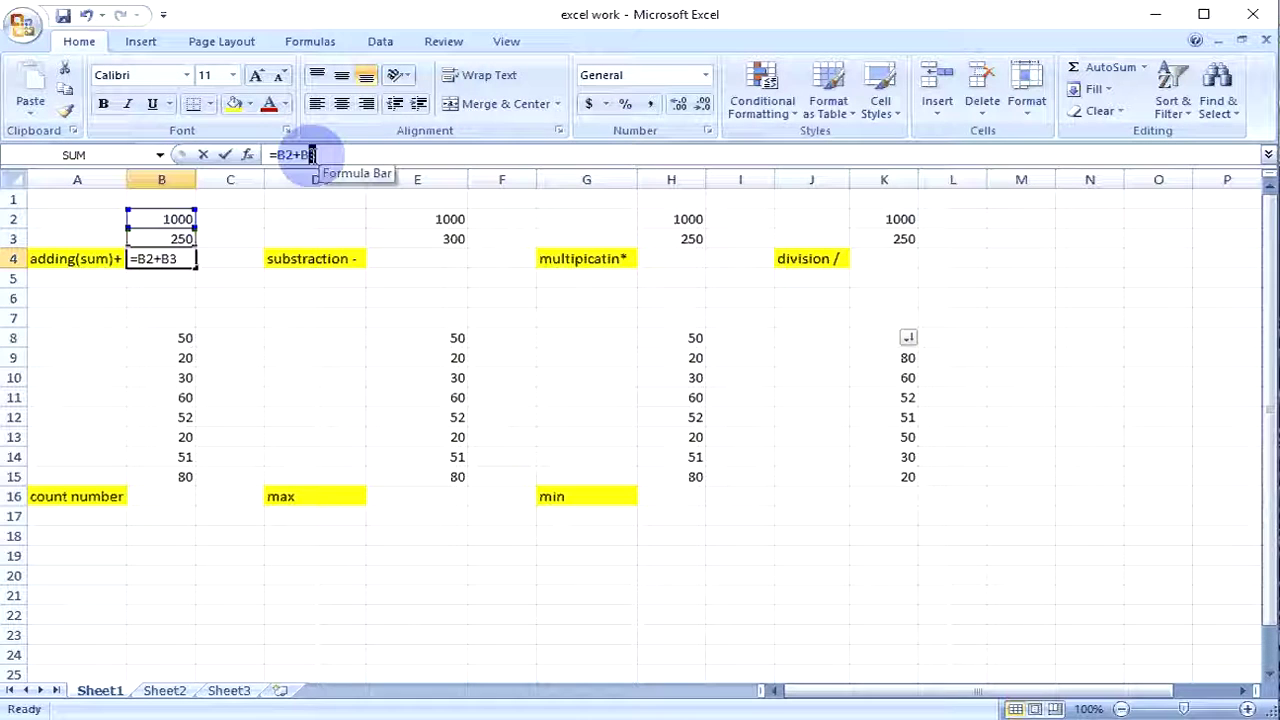
pyautogui.moveTo(311, 155); pyautogui.dragTo(270, 155)
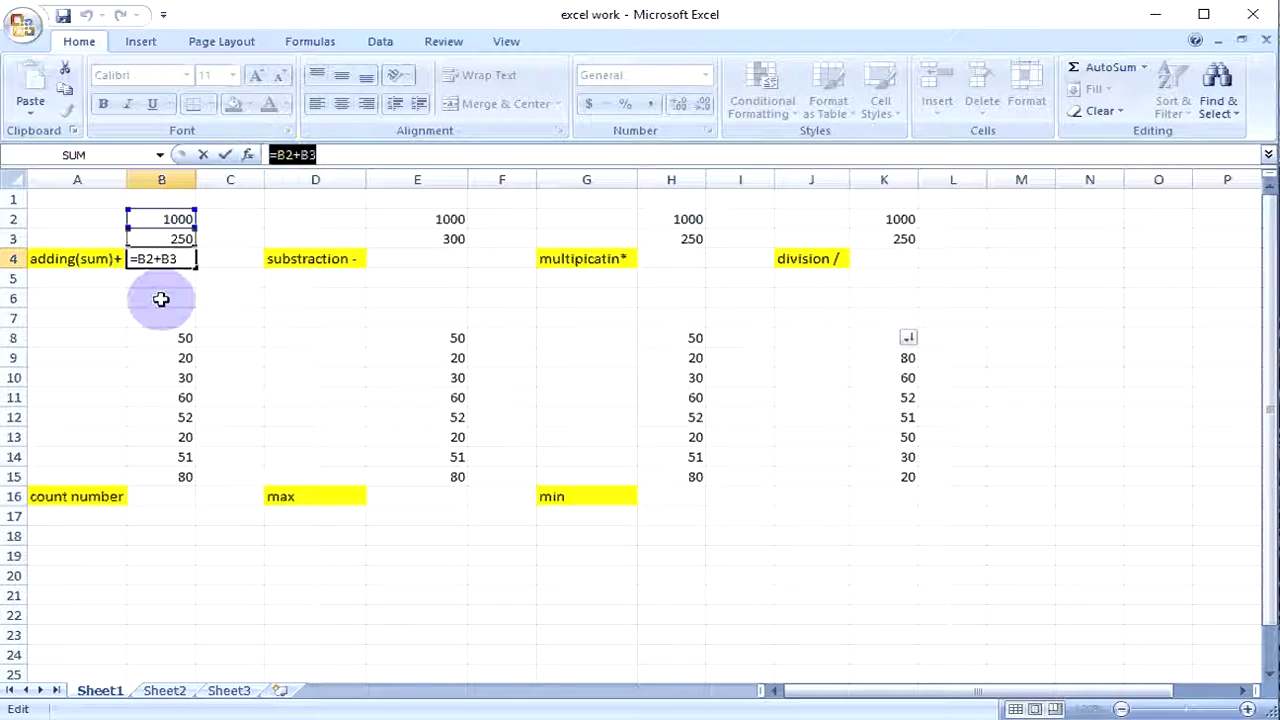
pyautogui.click(184, 258)
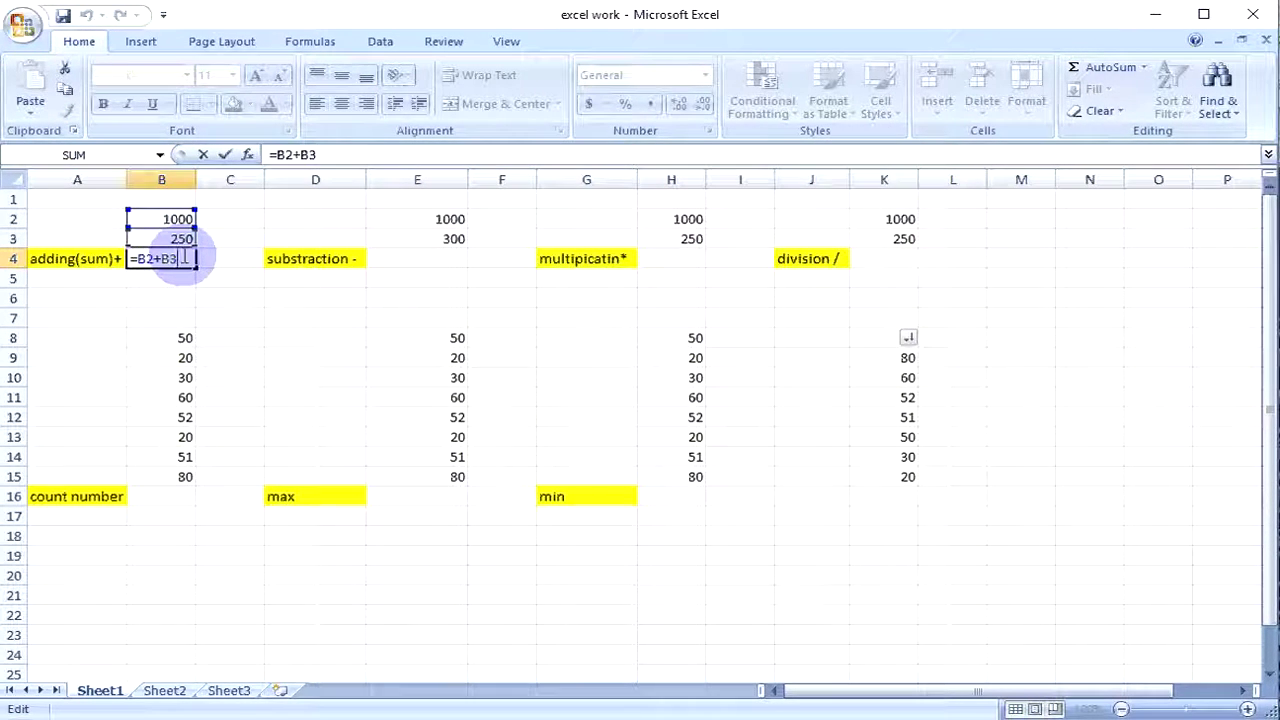
pyautogui.press('Return')
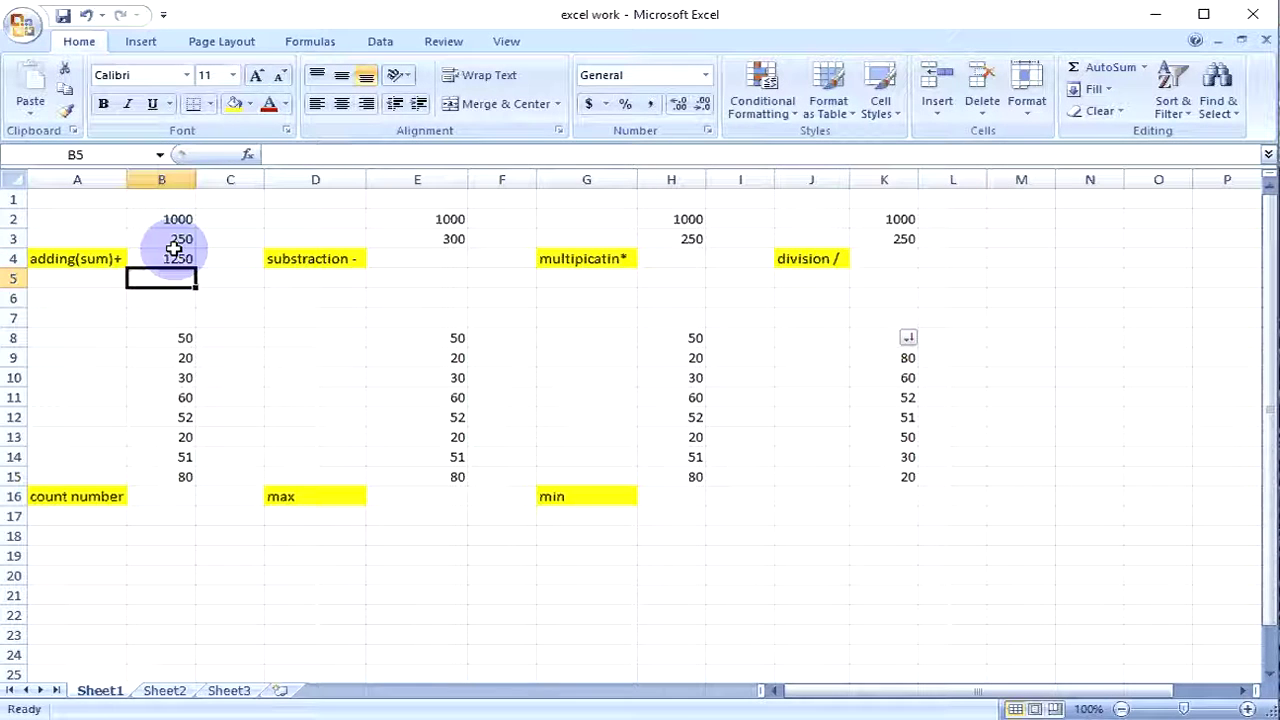
# Change B3 to 300, then to 100, so the sum in B4 recalculates
pyautogui.click(183, 240)
pyautogui.write('30')
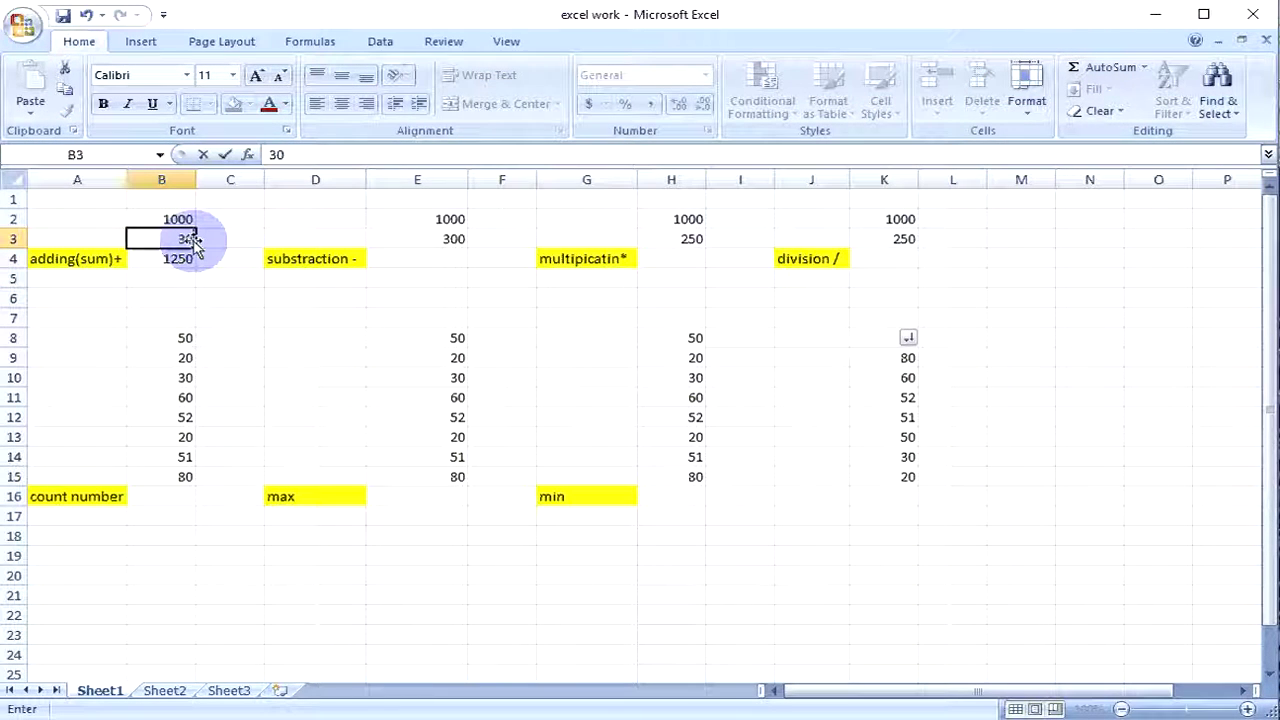
pyautogui.write('0')
pyautogui.press('Return')
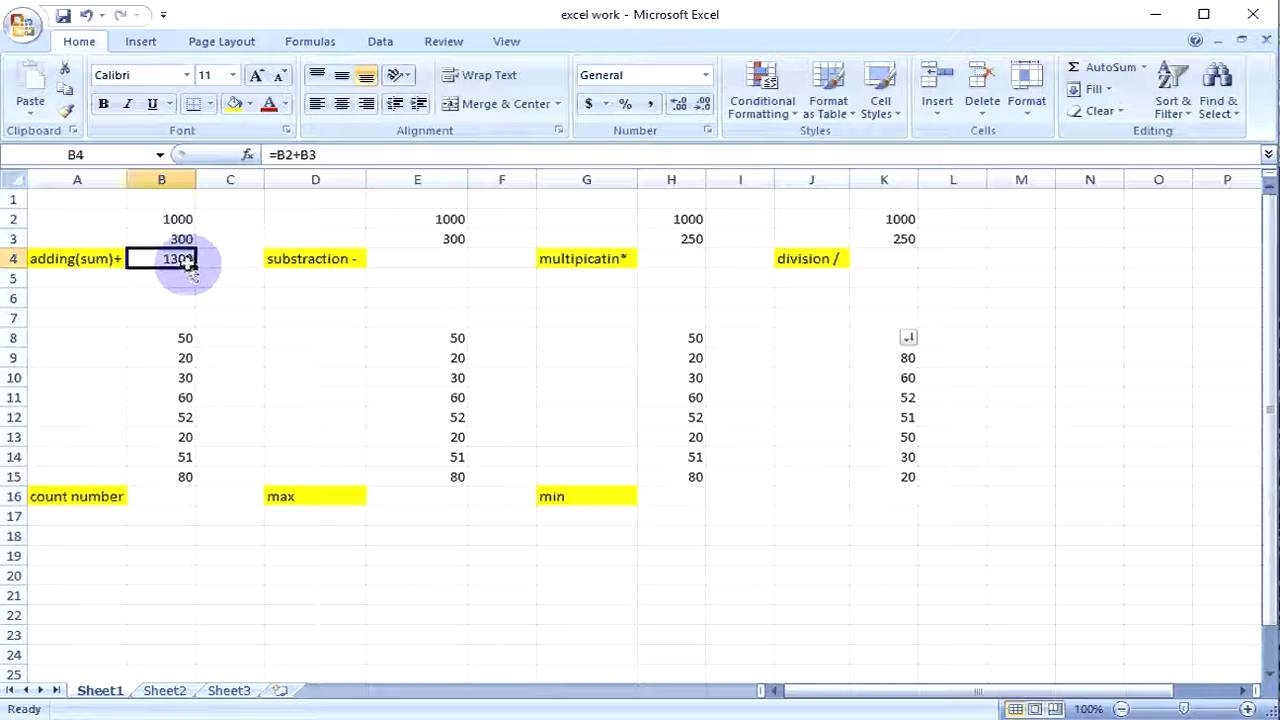
pyautogui.click(185, 239)
pyautogui.write('1')
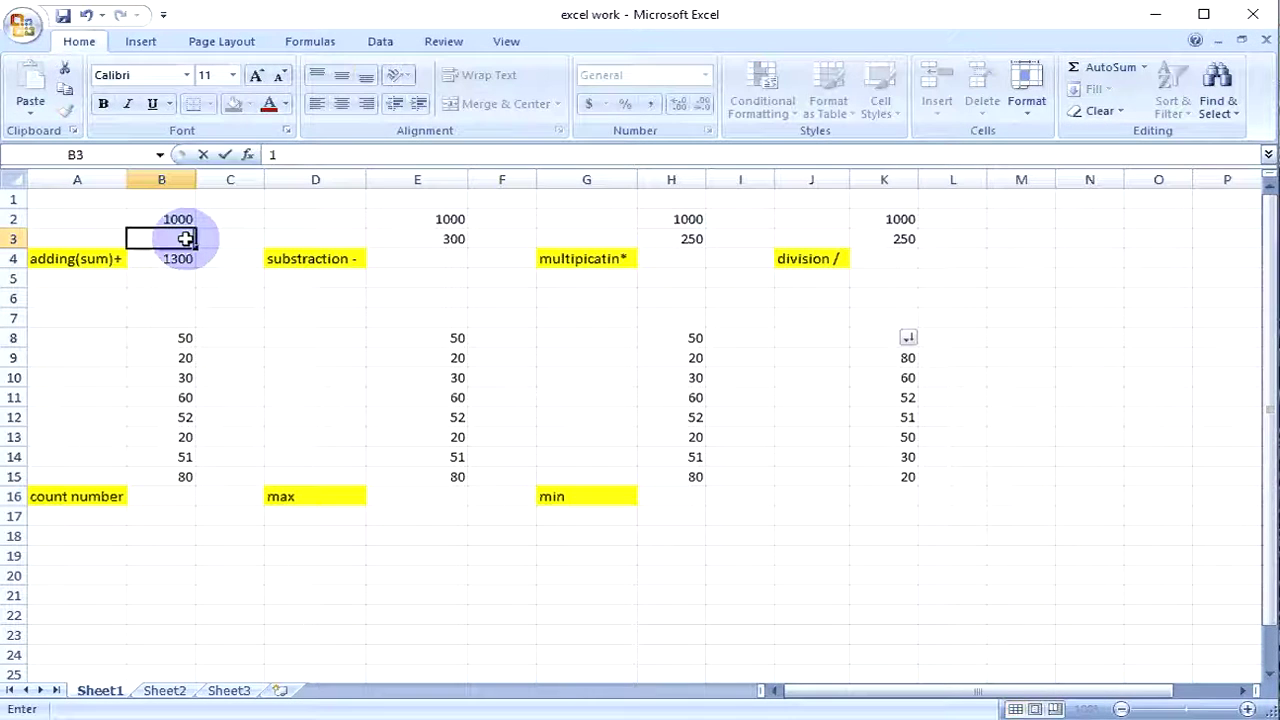
pyautogui.write('00')
pyautogui.press('Return')
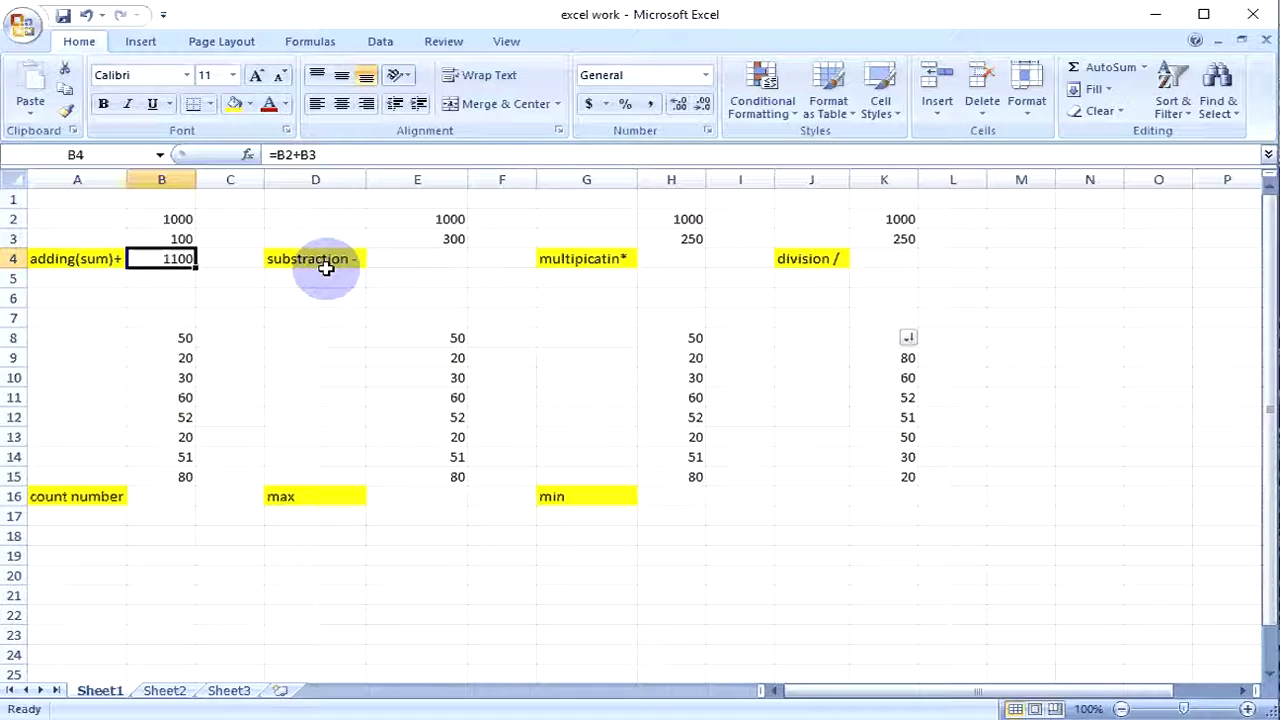
# Enter =E2-E3 in E4 beside the subtraction label, giving 700
pyautogui.click(440, 258)
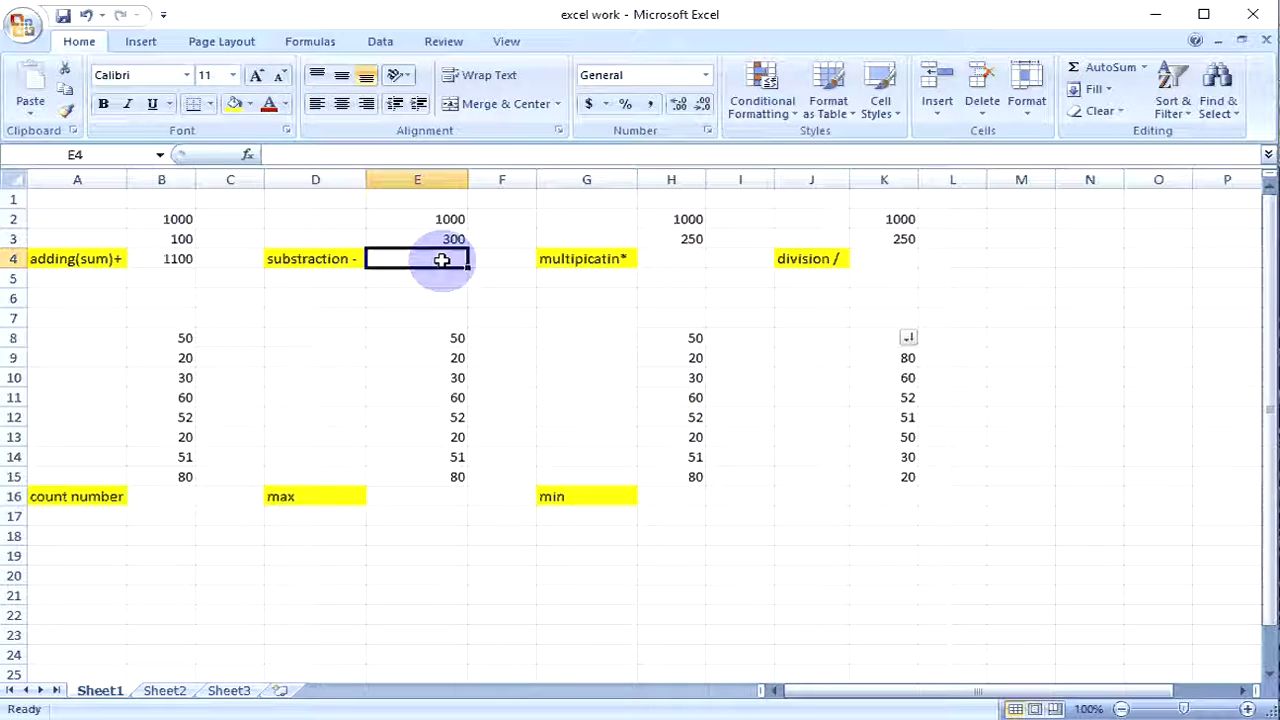
pyautogui.write('=')
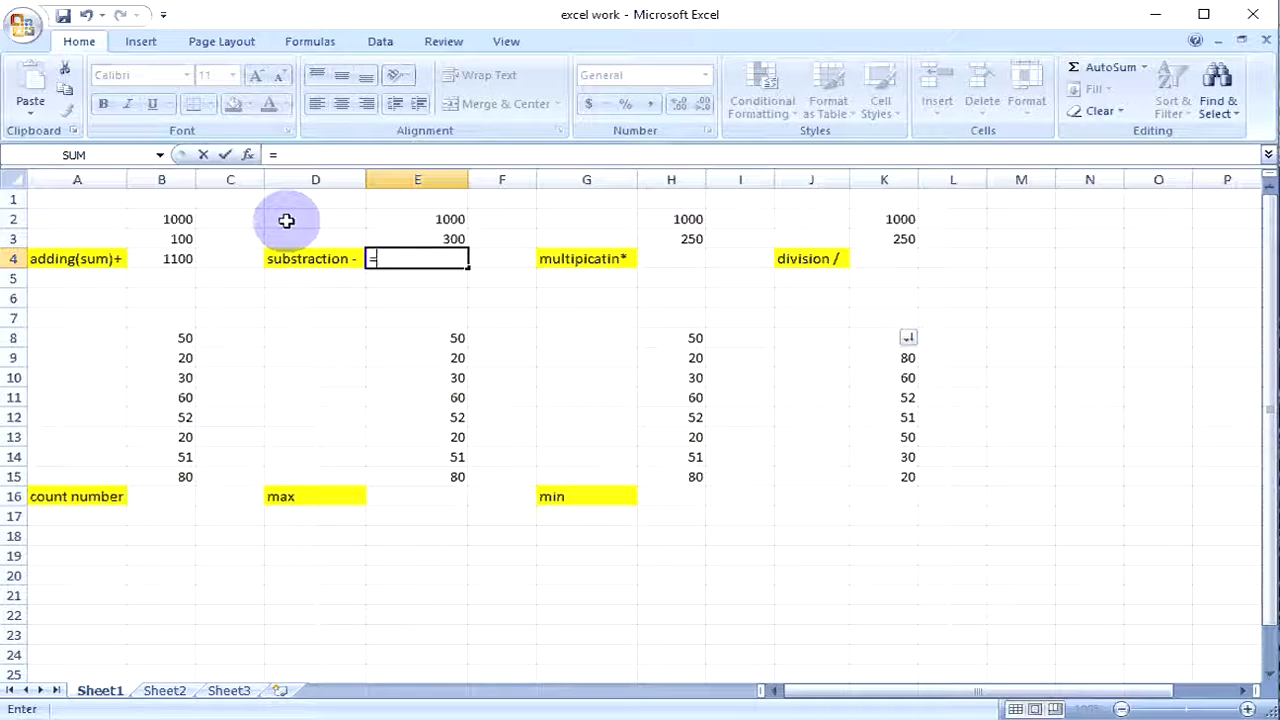
pyautogui.write('e')
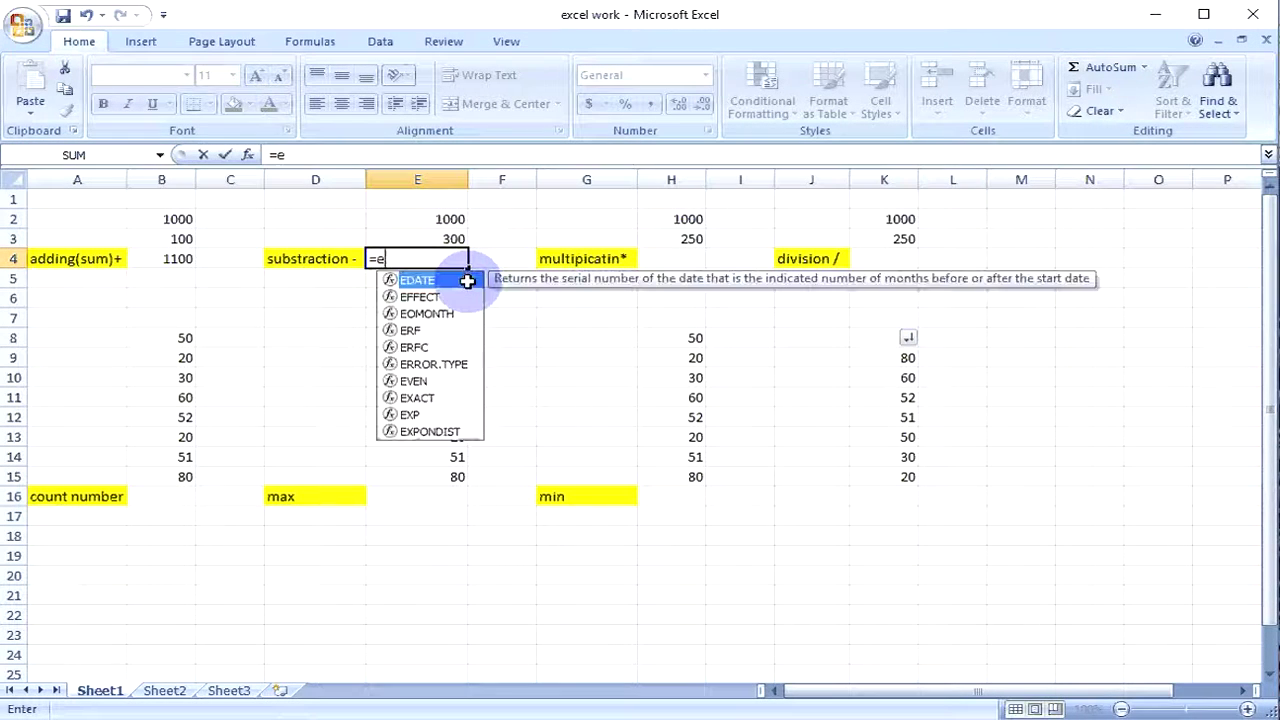
pyautogui.write('2')
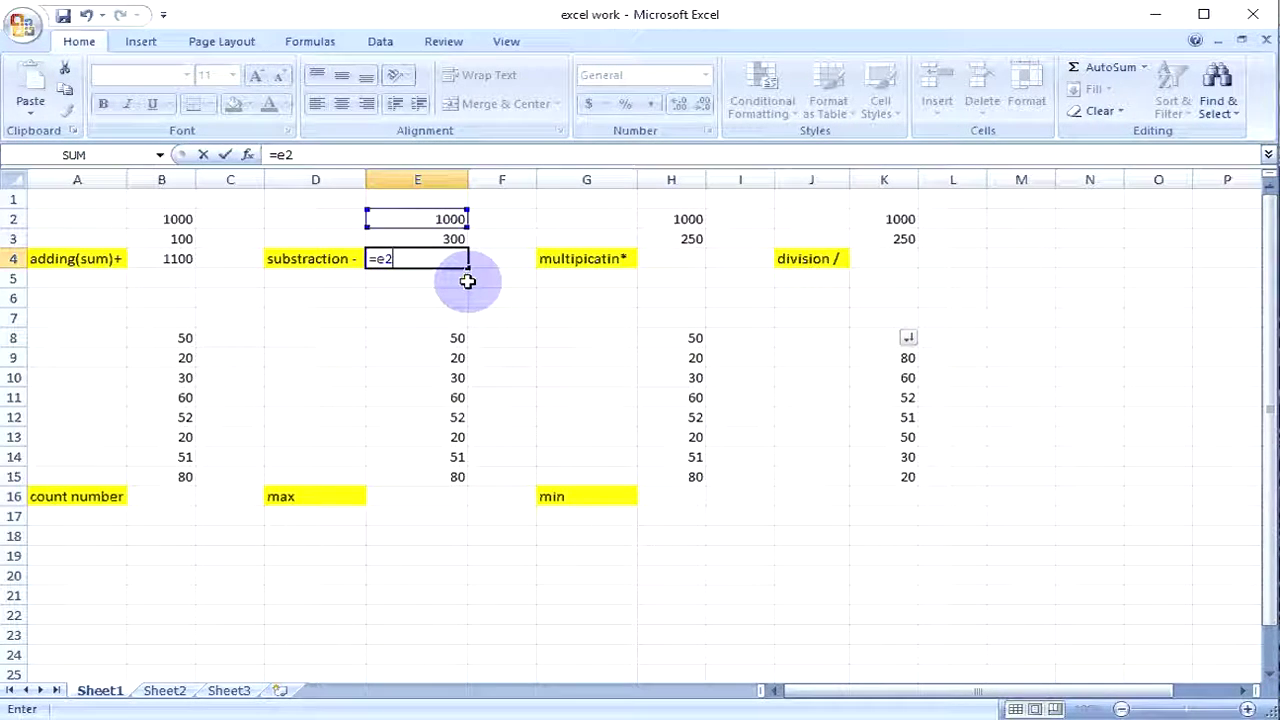
pyautogui.write('-')
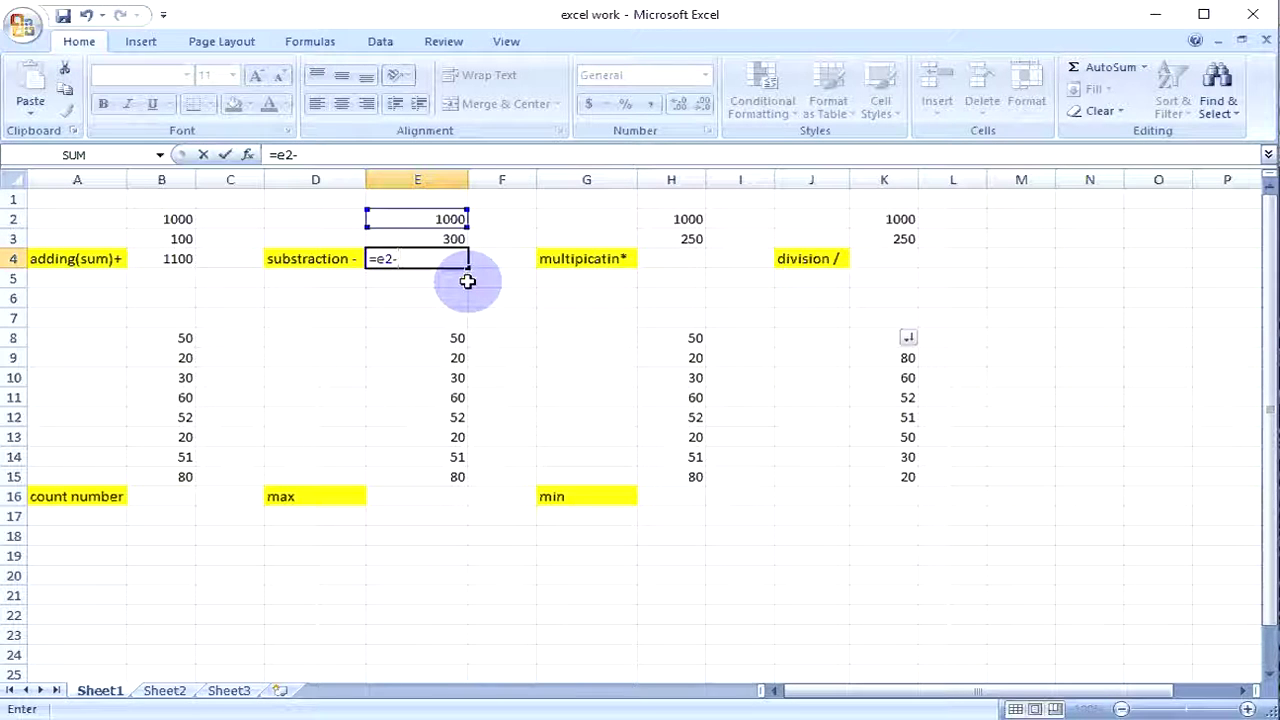
pyautogui.write('e3')
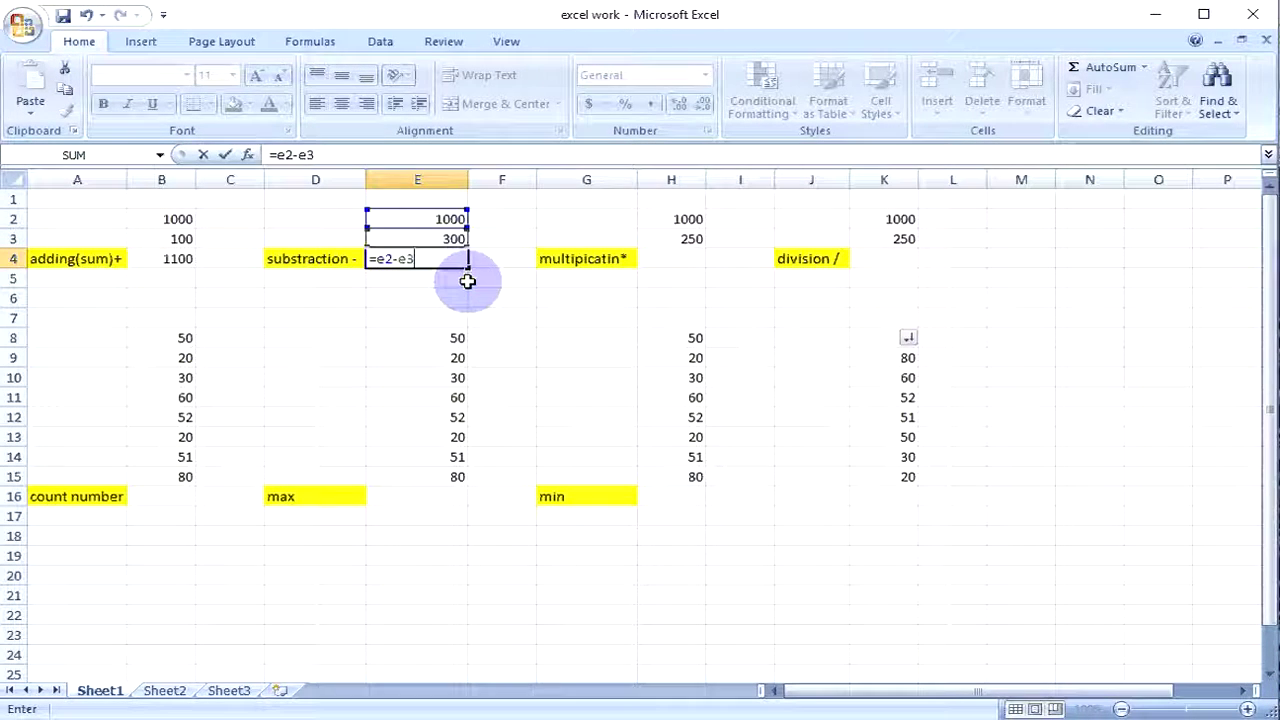
pyautogui.press('Return')
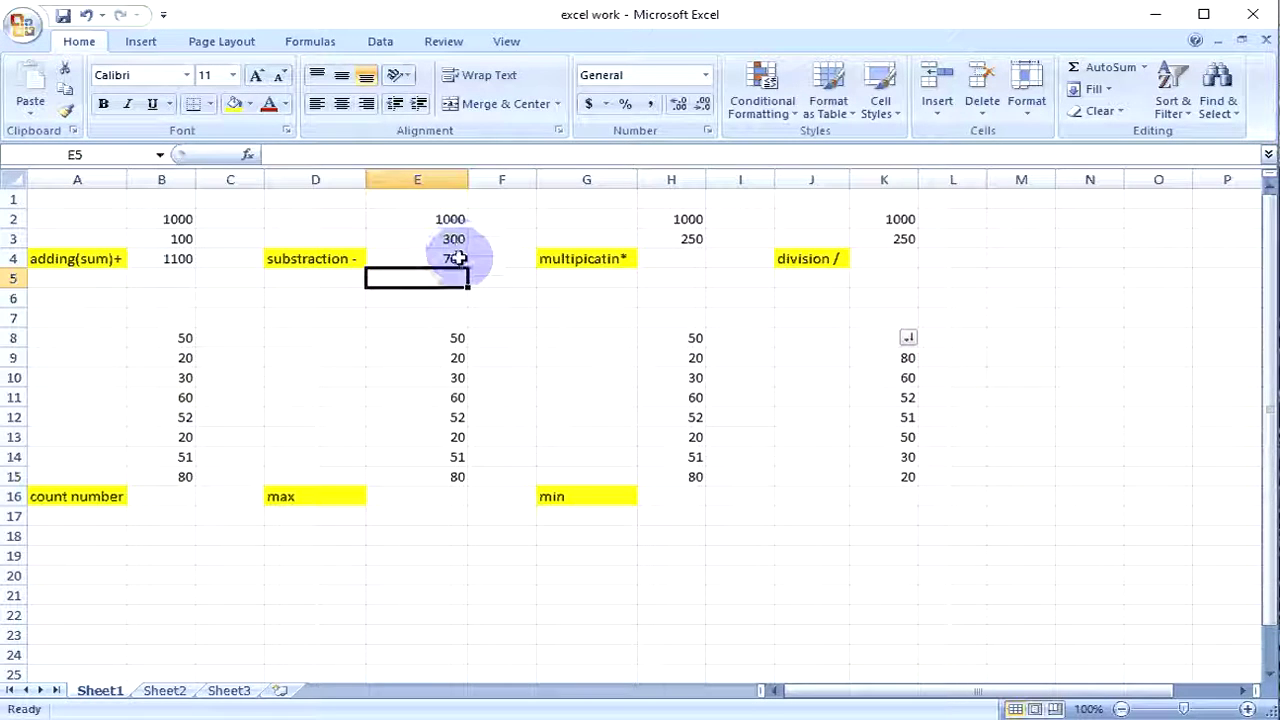
pyautogui.click(615, 259)
# Enter the product of H2 and H3 in H4, showing 250000
pyautogui.click(655, 262)
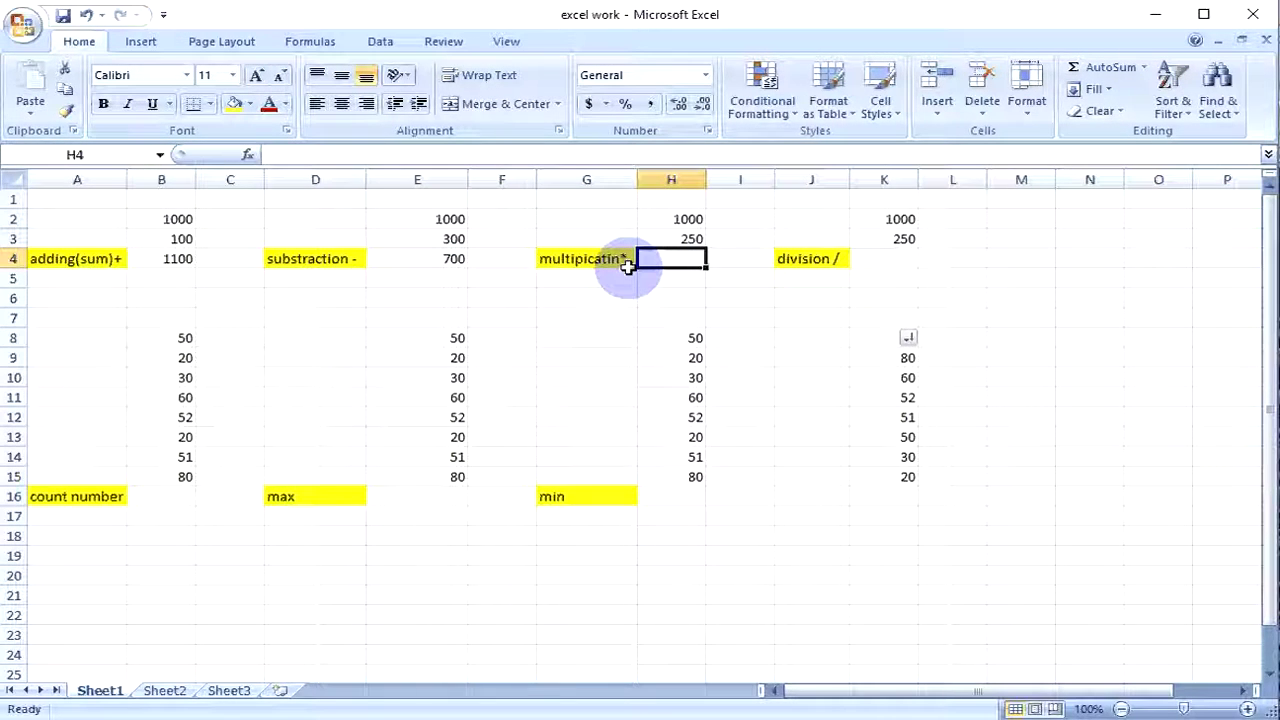
pyautogui.click(627, 260)
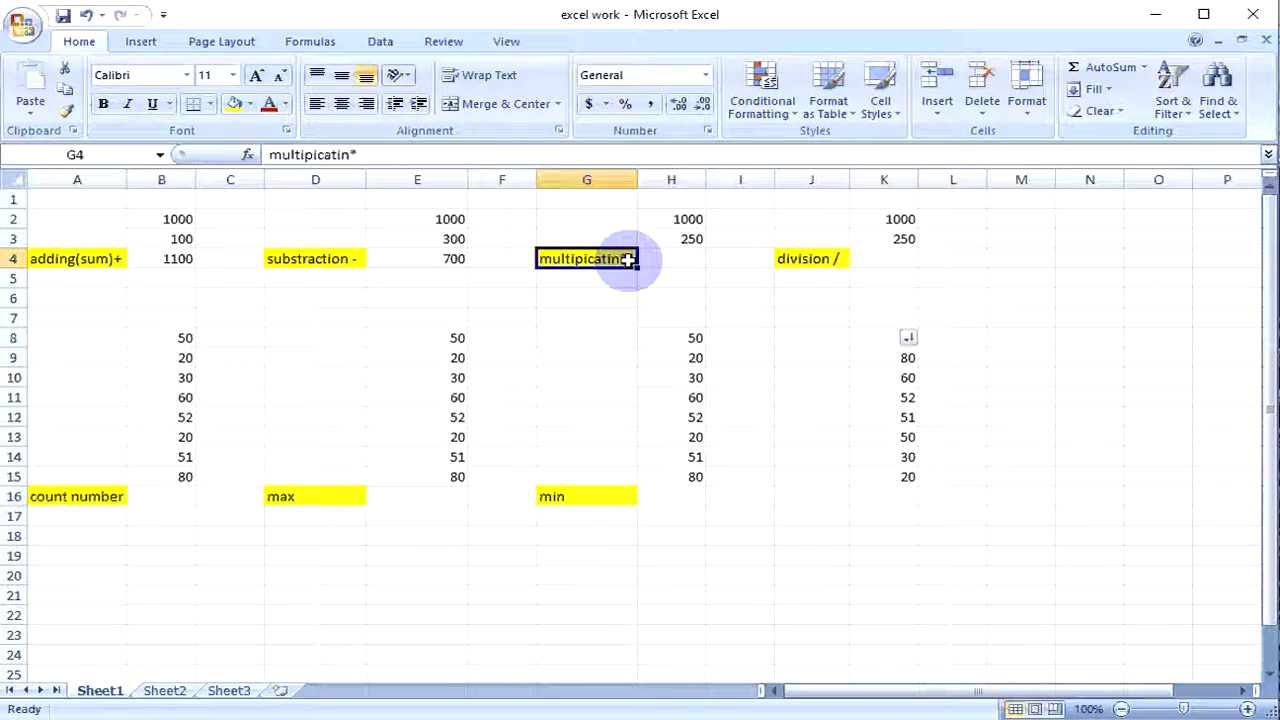
pyautogui.doubleClick(627, 260)
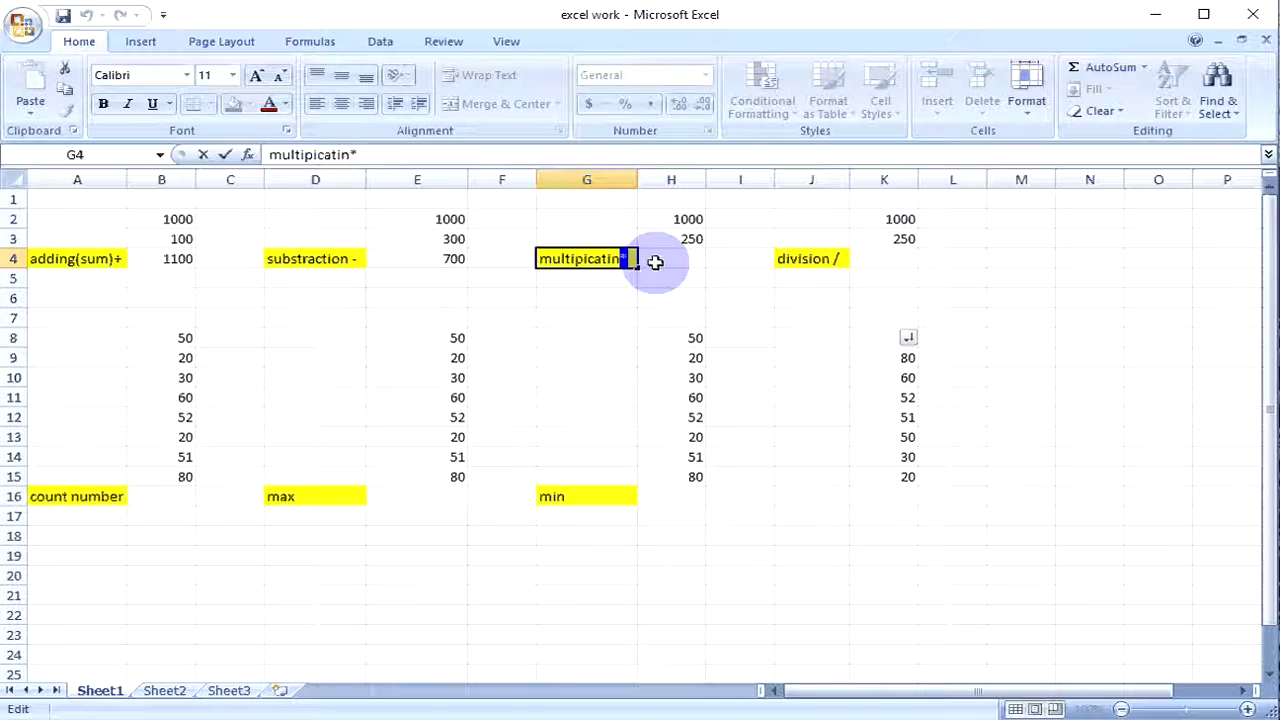
pyautogui.click(657, 261)
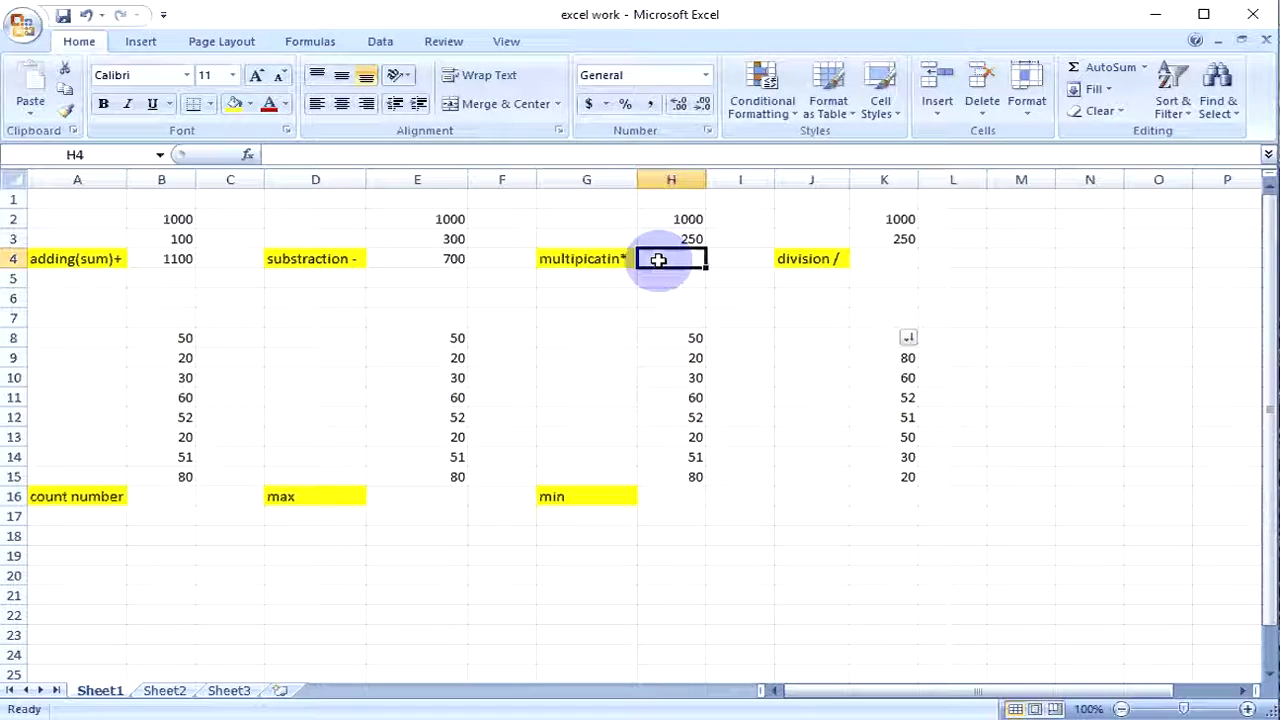
pyautogui.write('=')
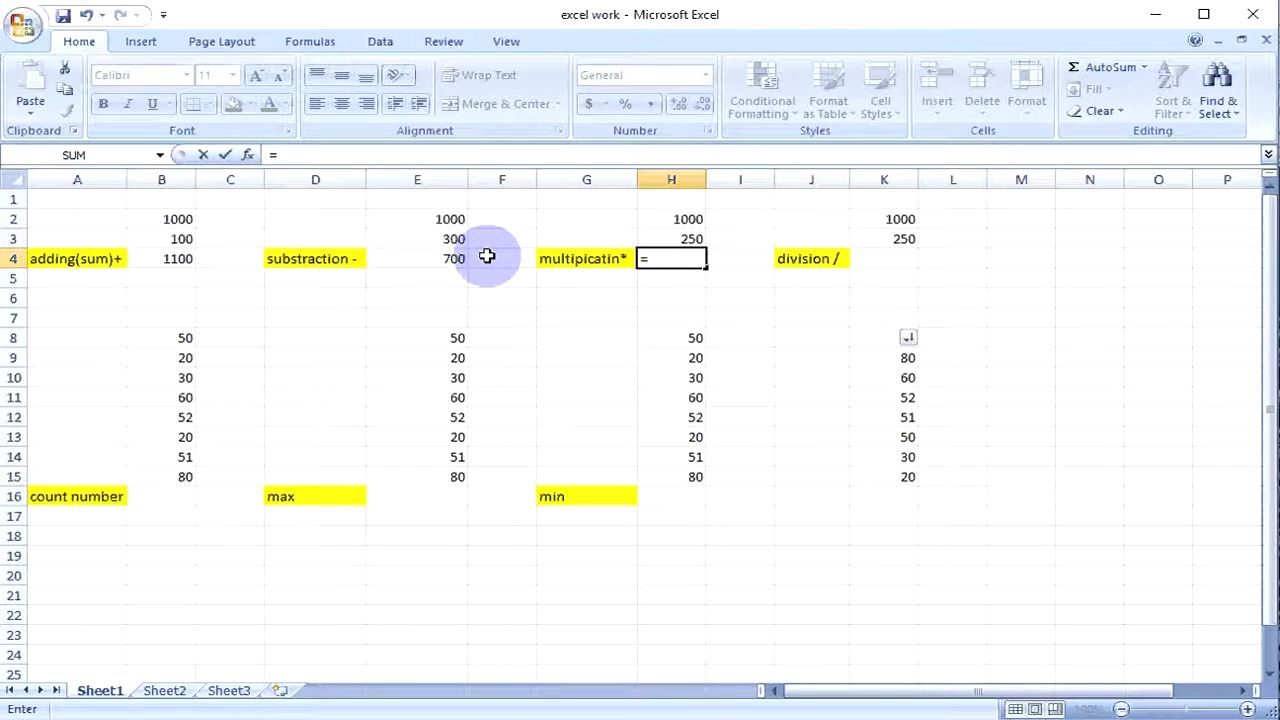
pyautogui.write('h2*')
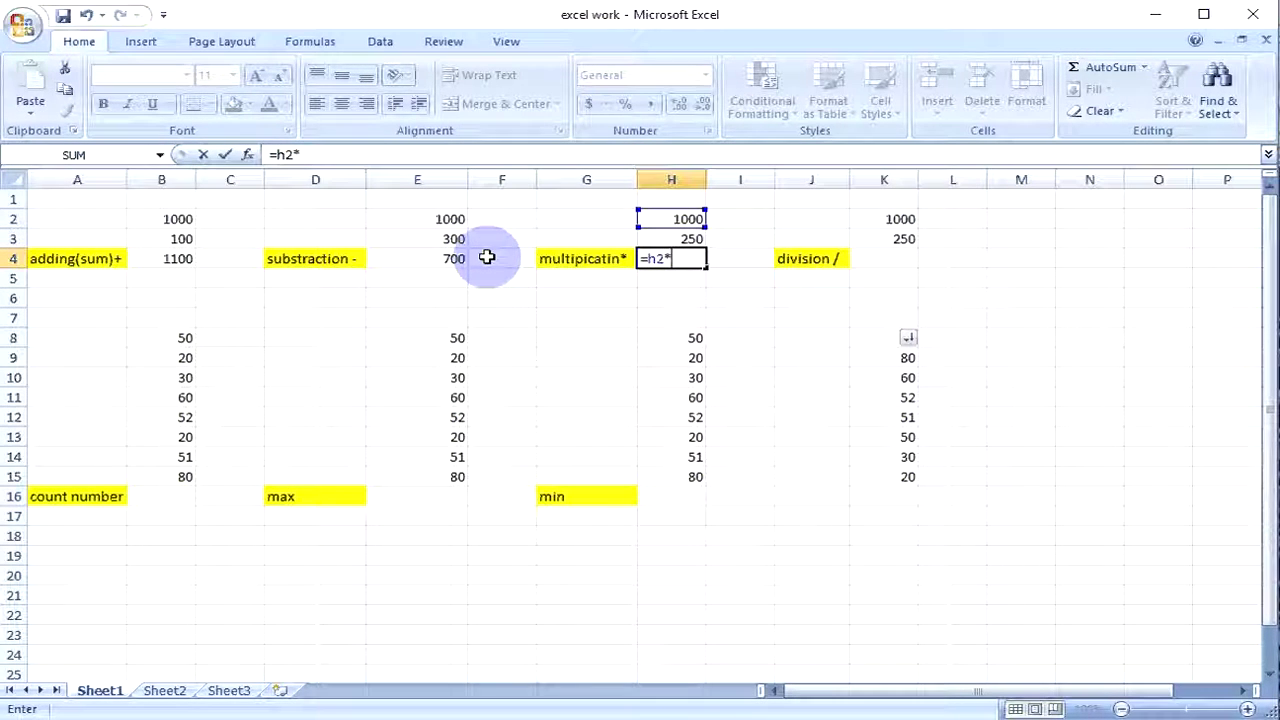
pyautogui.write('h3')
pyautogui.press('Return')
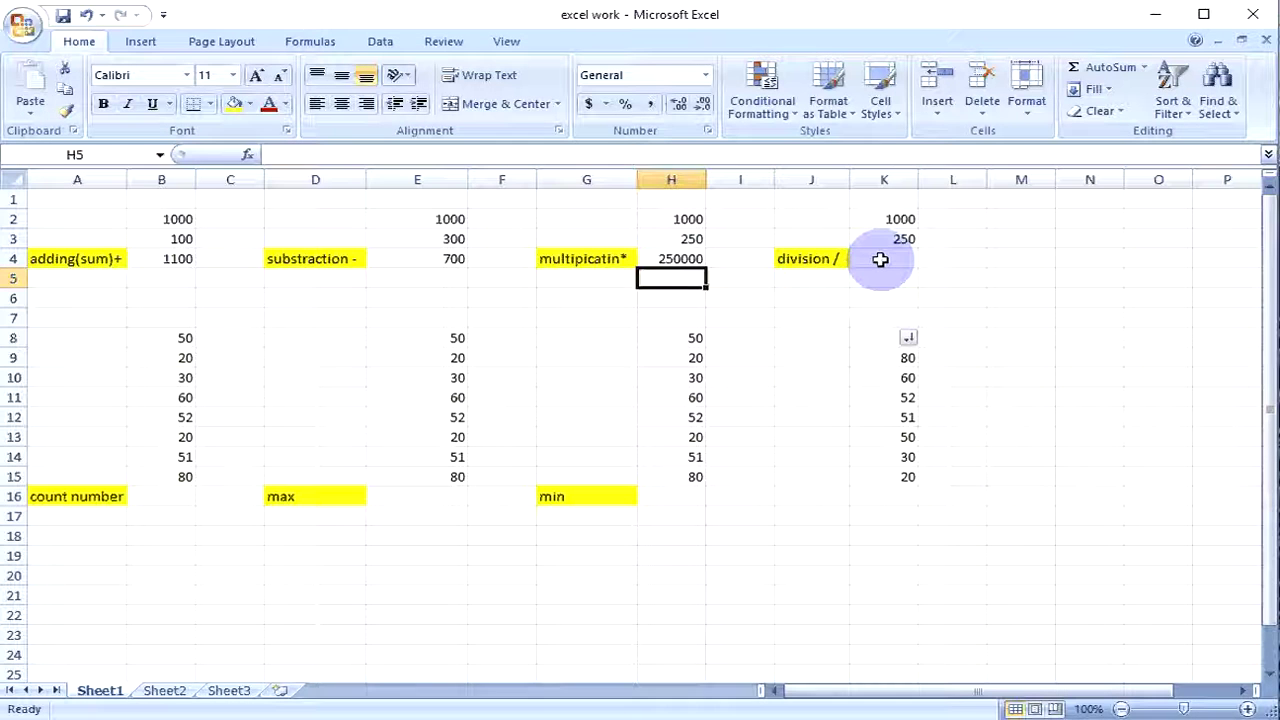
# Enter K2 divided by K3 in K4 beside the division label, showing 4
pyautogui.click(880, 259)
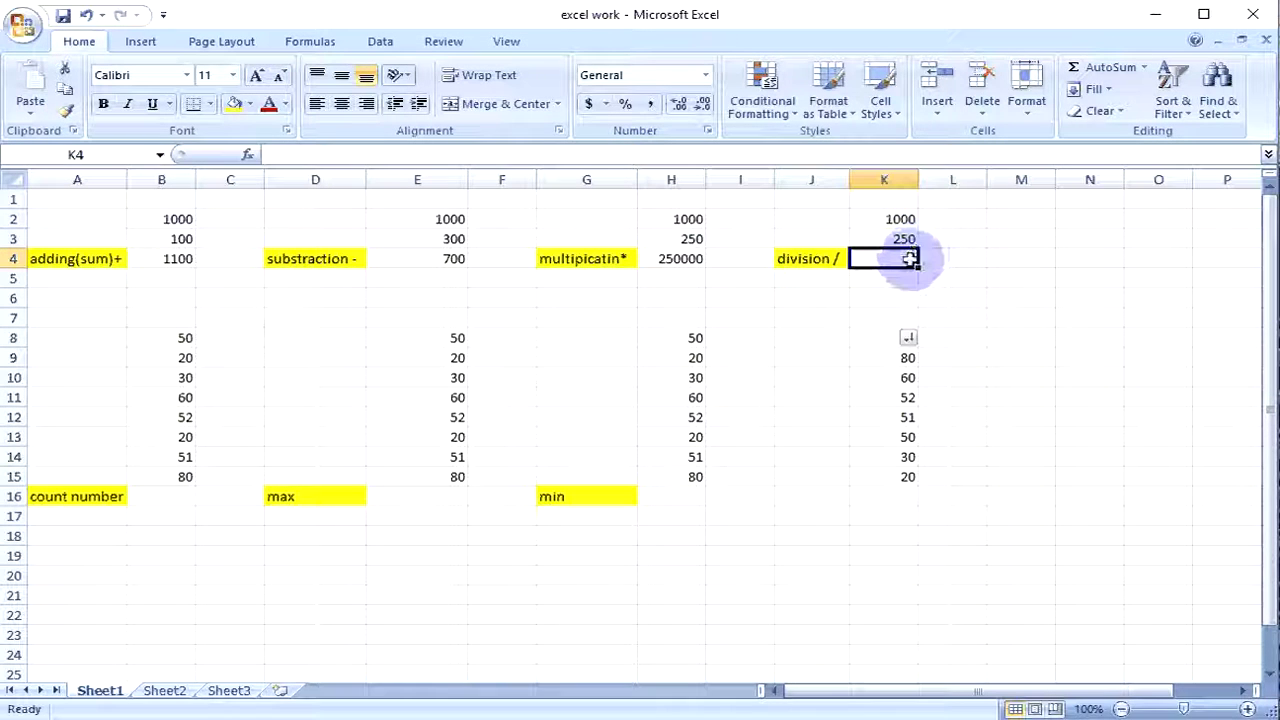
pyautogui.write('=')
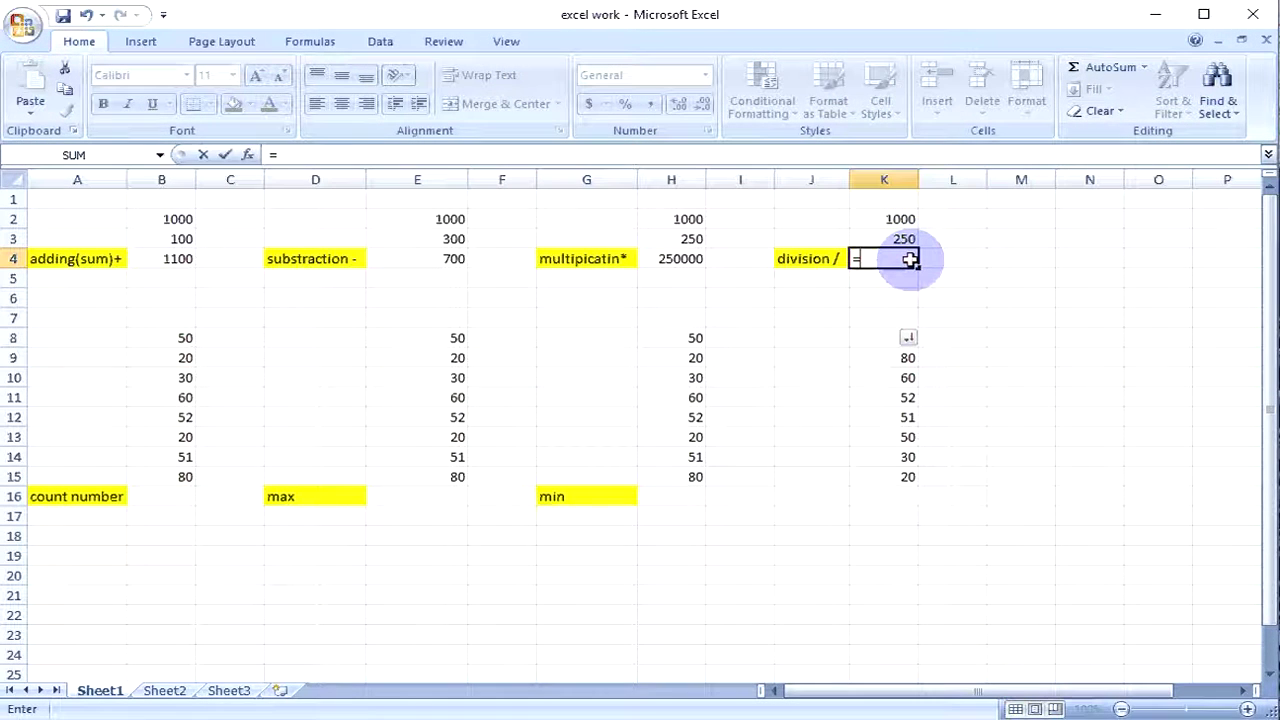
pyautogui.write('k2/')
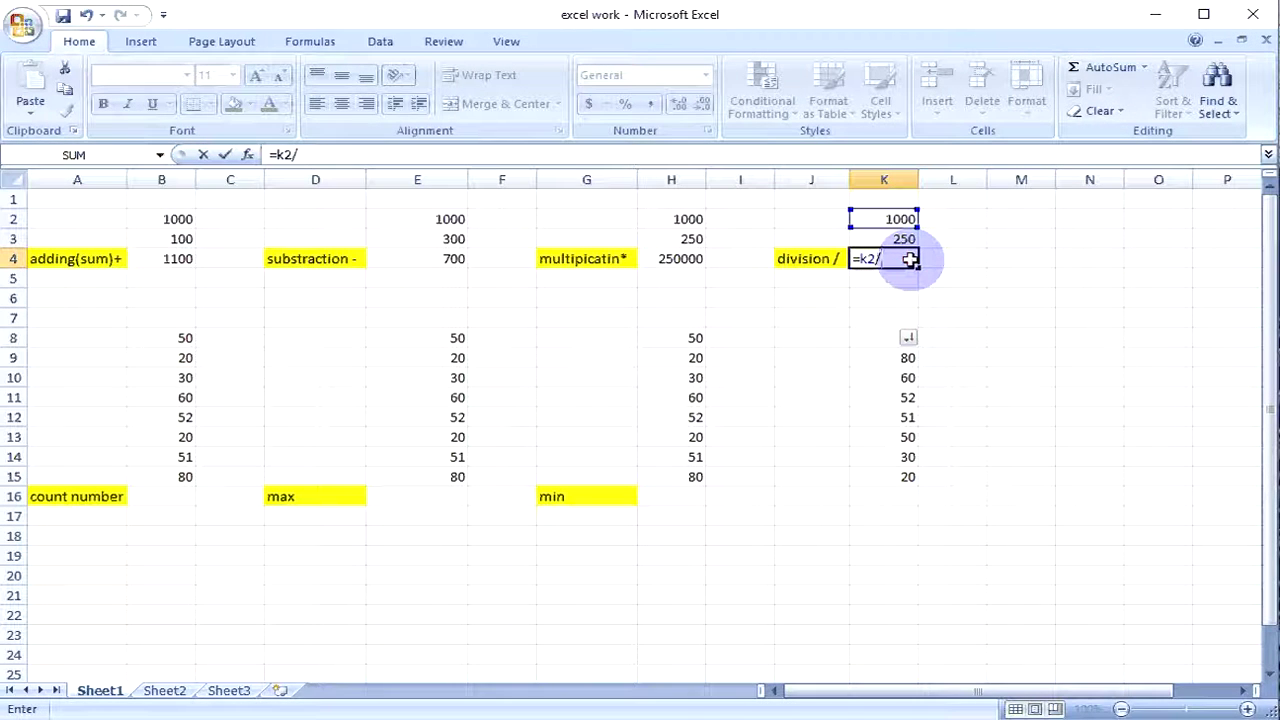
pyautogui.write('k3')
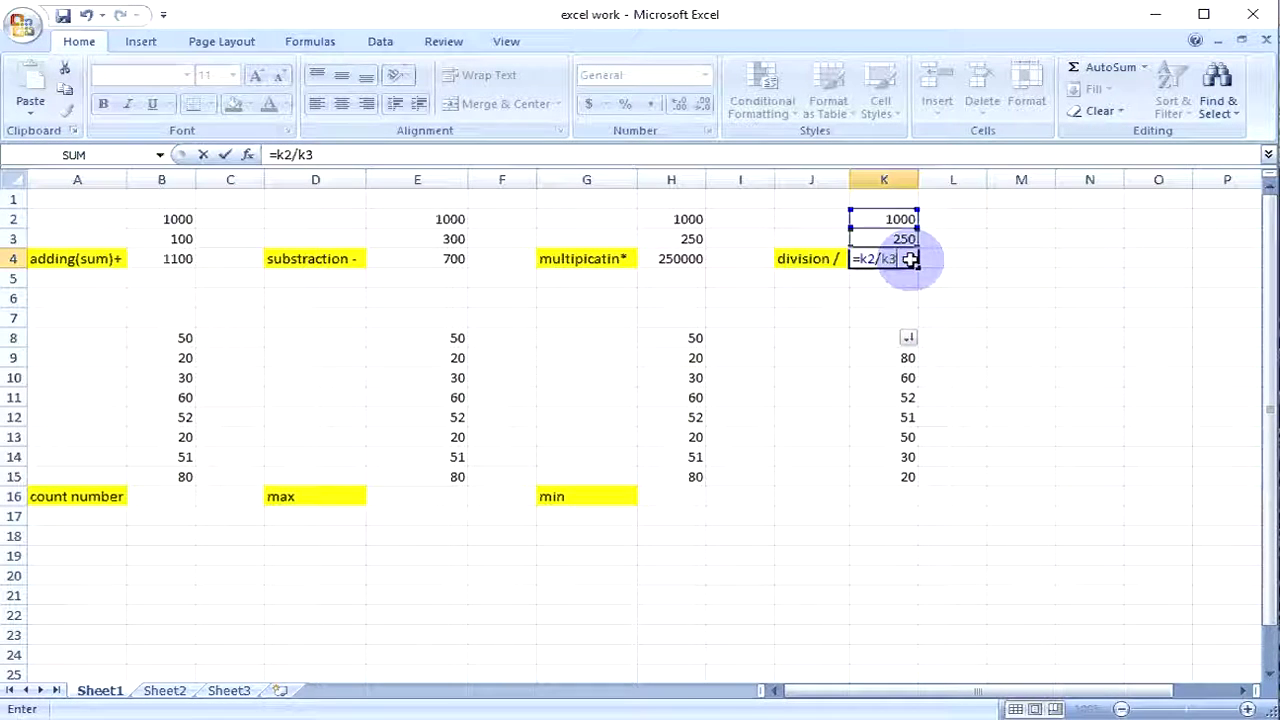
pyautogui.press('Return')
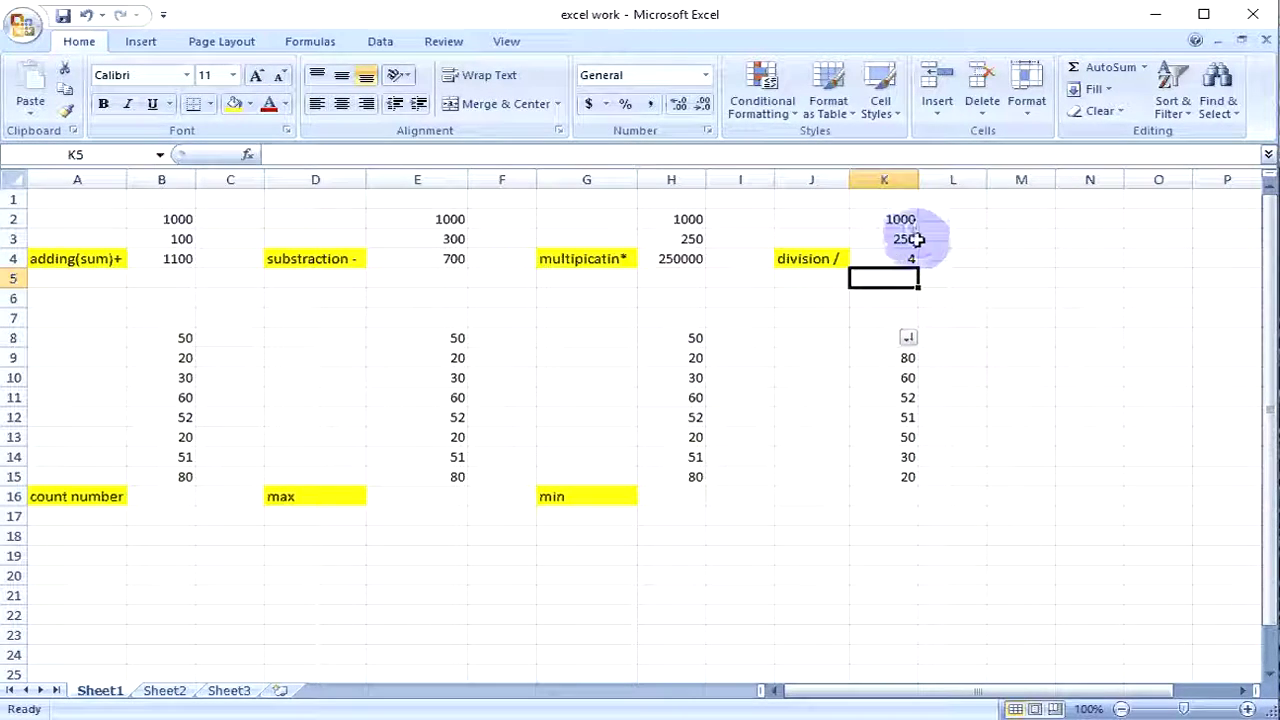
# Apply AutoSum's Count Numbers to B8:B15 so B16 shows 8
pyautogui.click(162, 496)
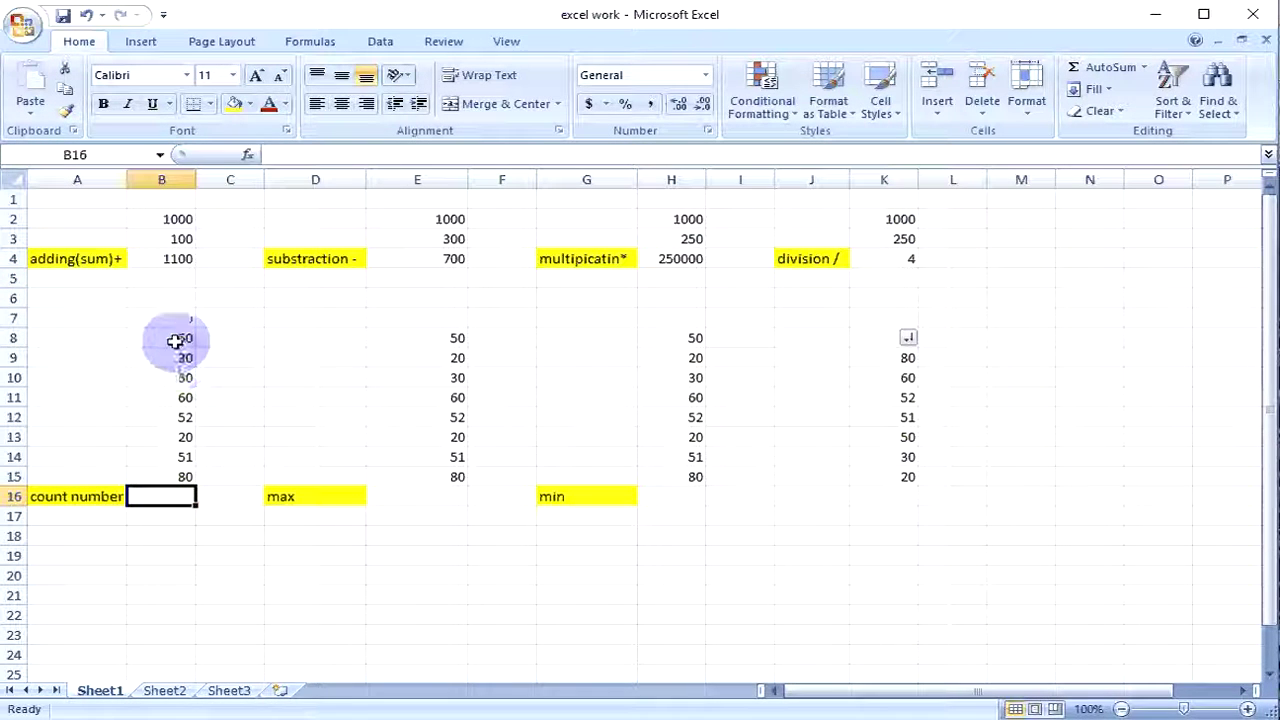
pyautogui.moveTo(168, 339); pyautogui.dragTo(175, 476)
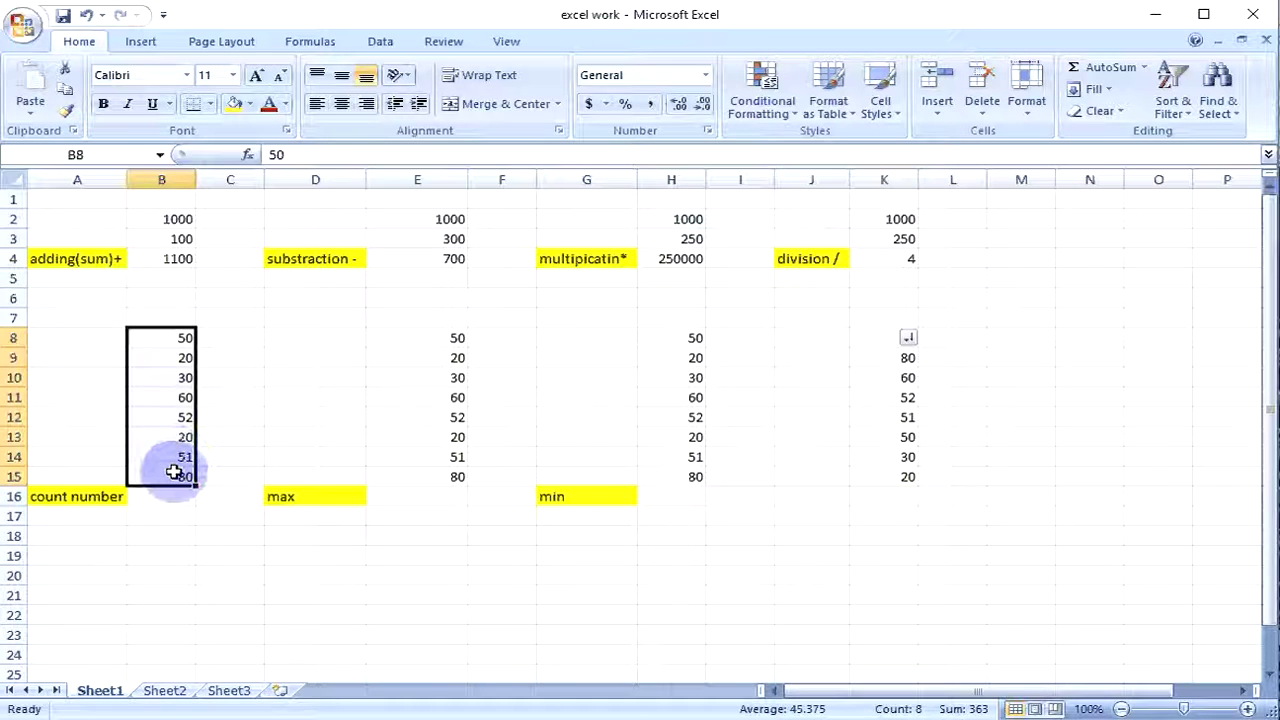
pyautogui.click(173, 496)
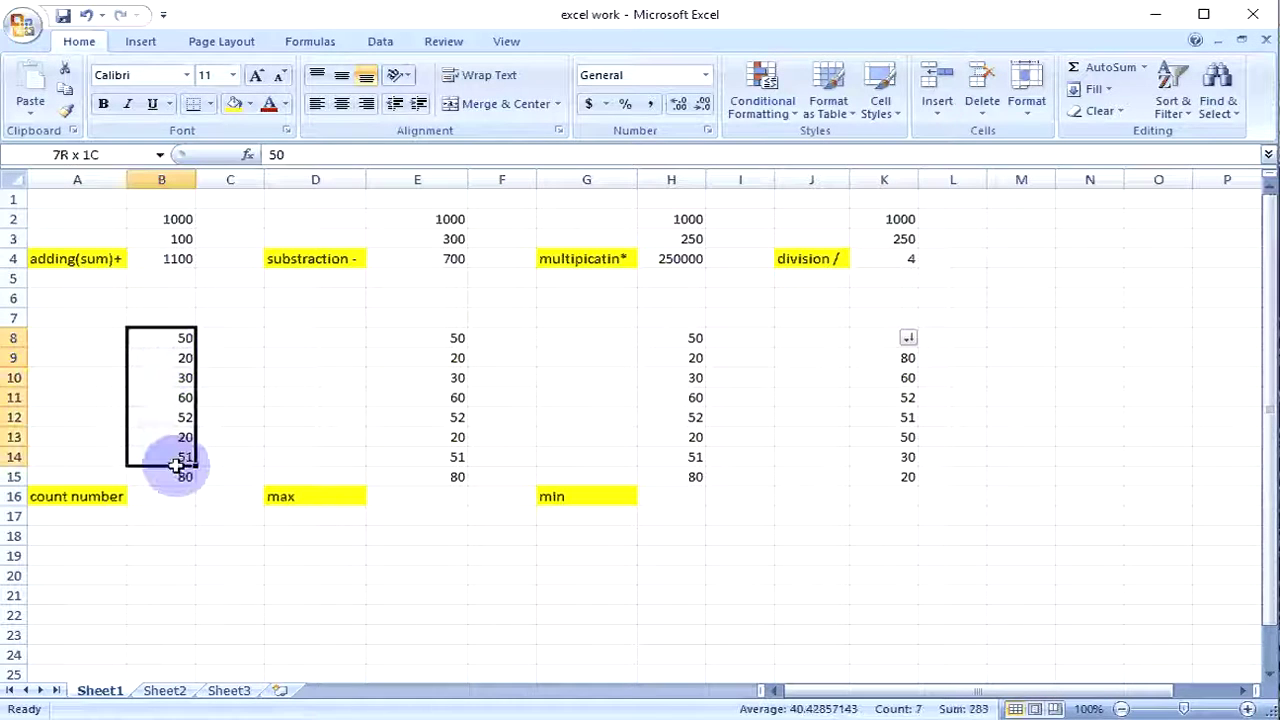
pyautogui.moveTo(174, 339); pyautogui.dragTo(177, 470)
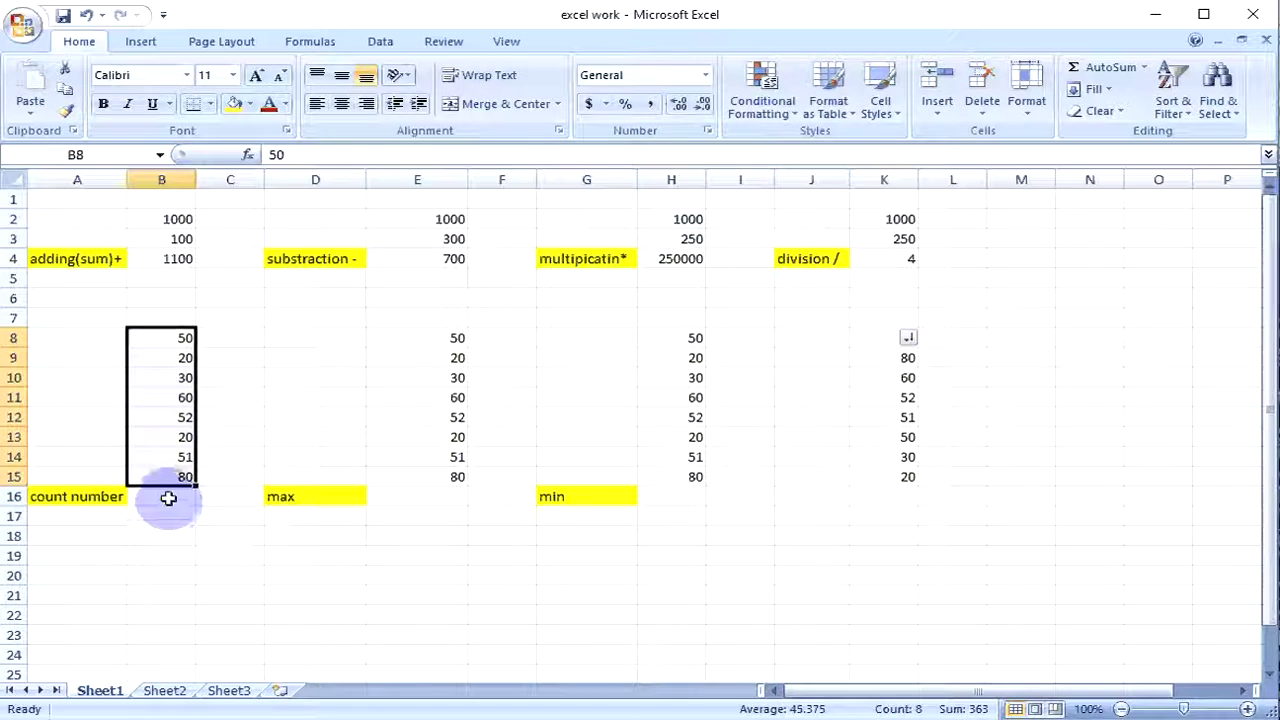
pyautogui.click(1146, 68)
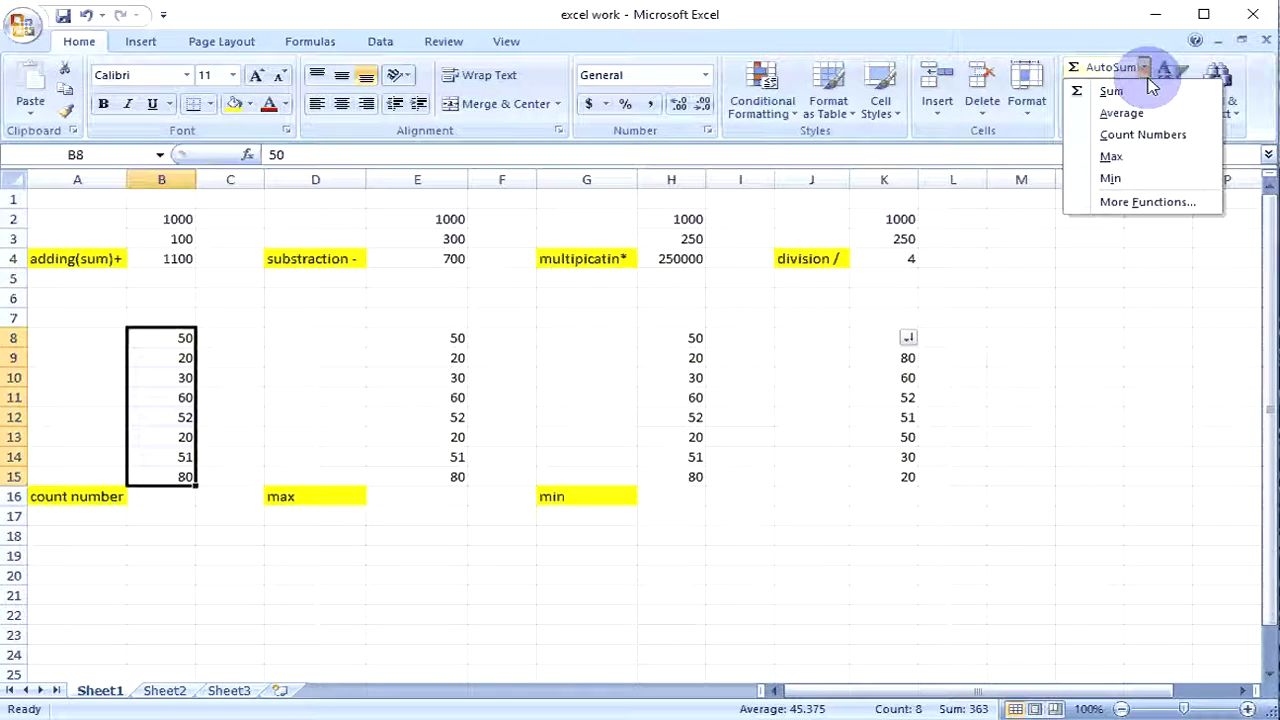
pyautogui.click(1148, 136)
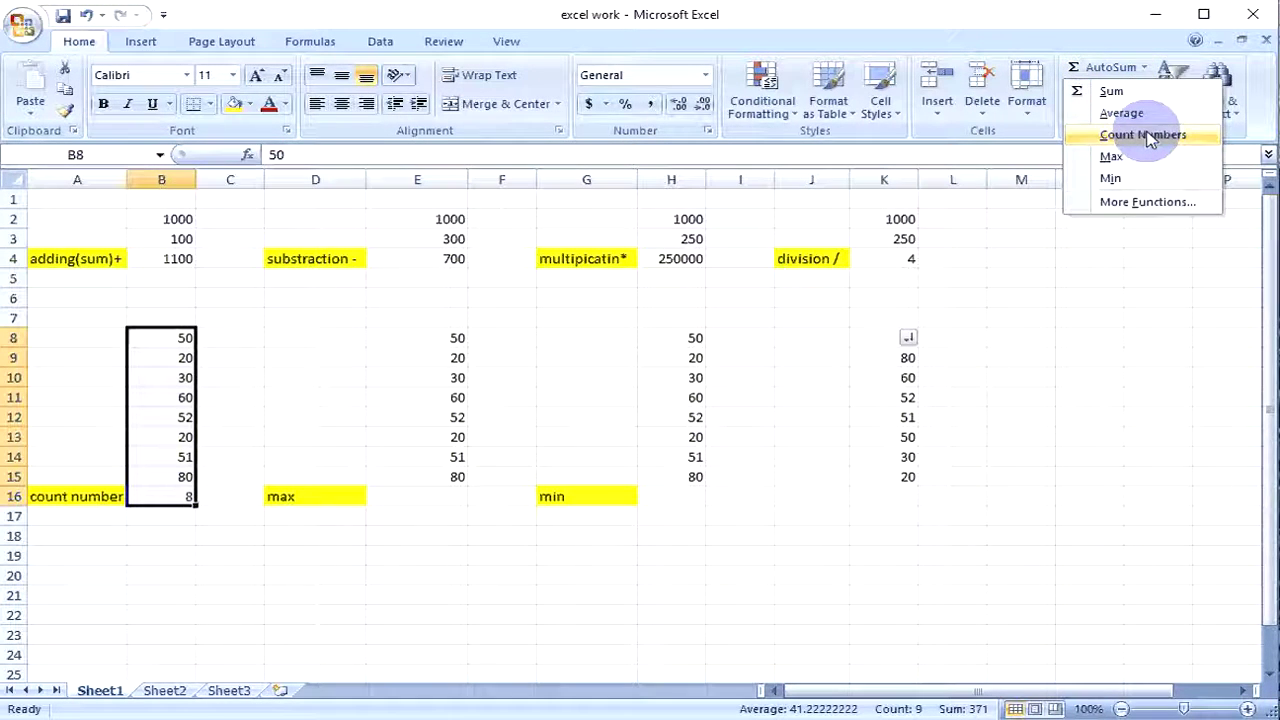
pyautogui.click(175, 515)
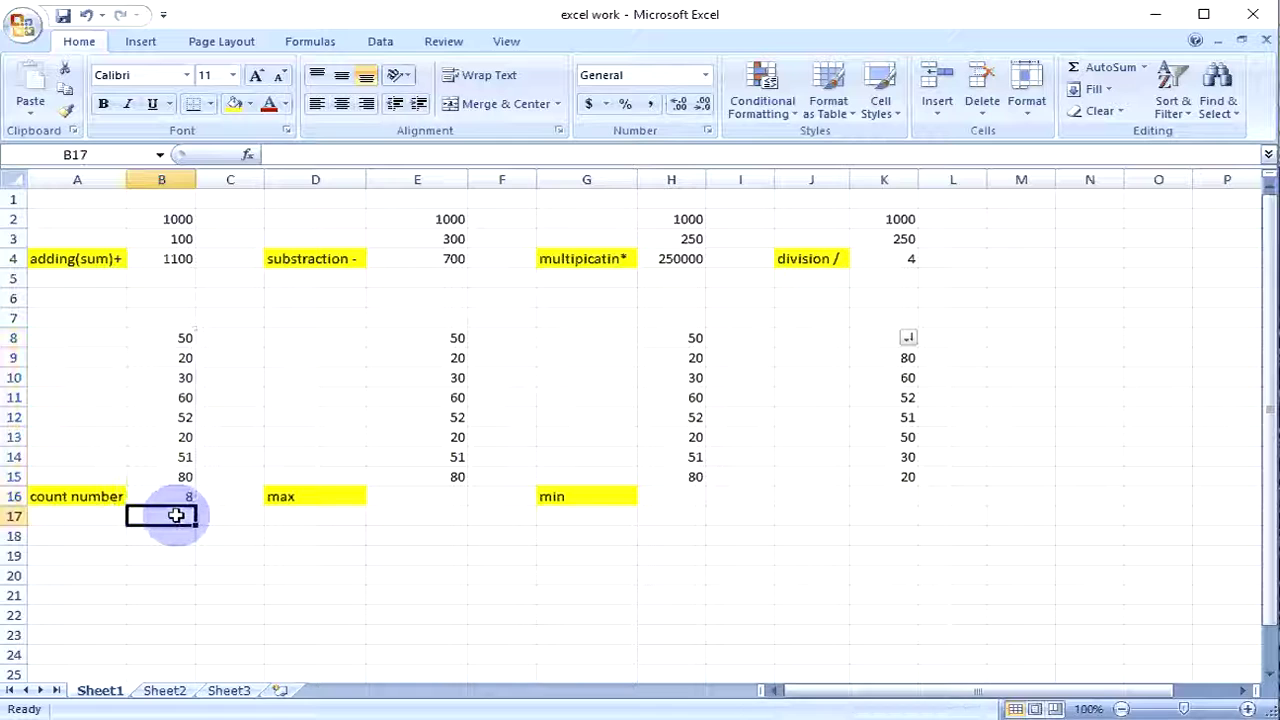
# Type =COUNT(B8:B15) into B19, which also returns 8
pyautogui.click(176, 497)
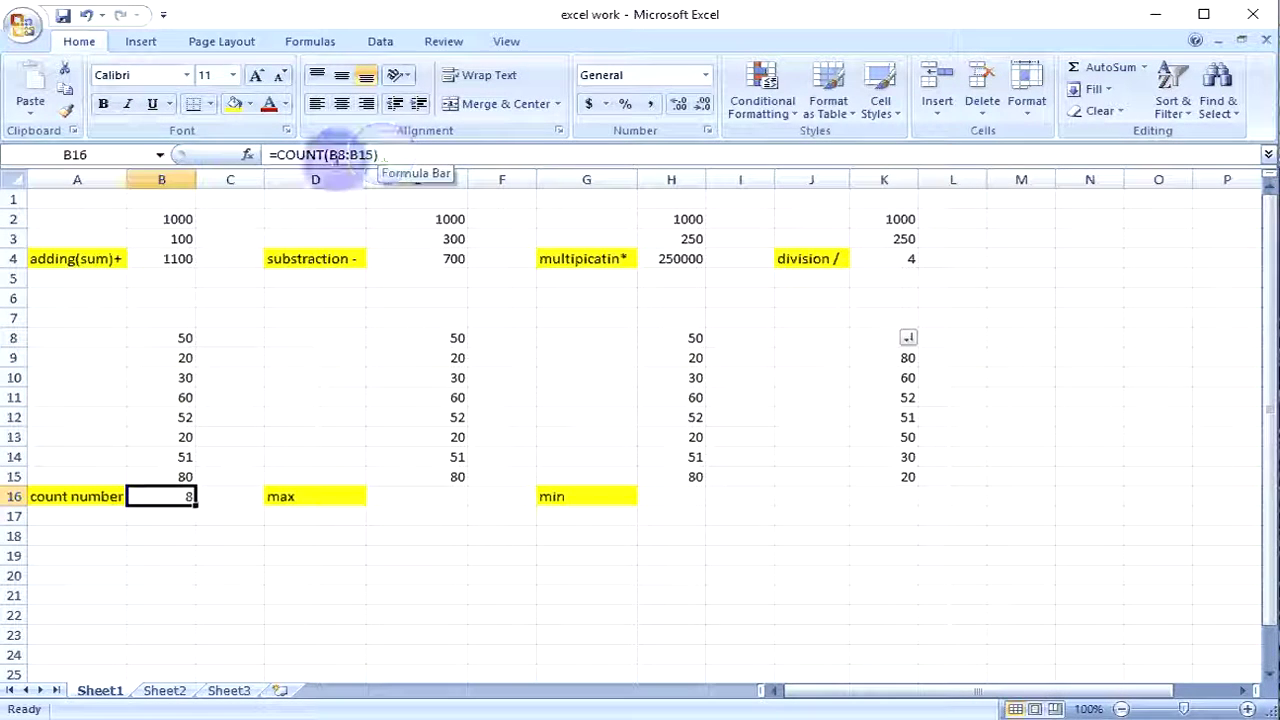
pyautogui.click(168, 564)
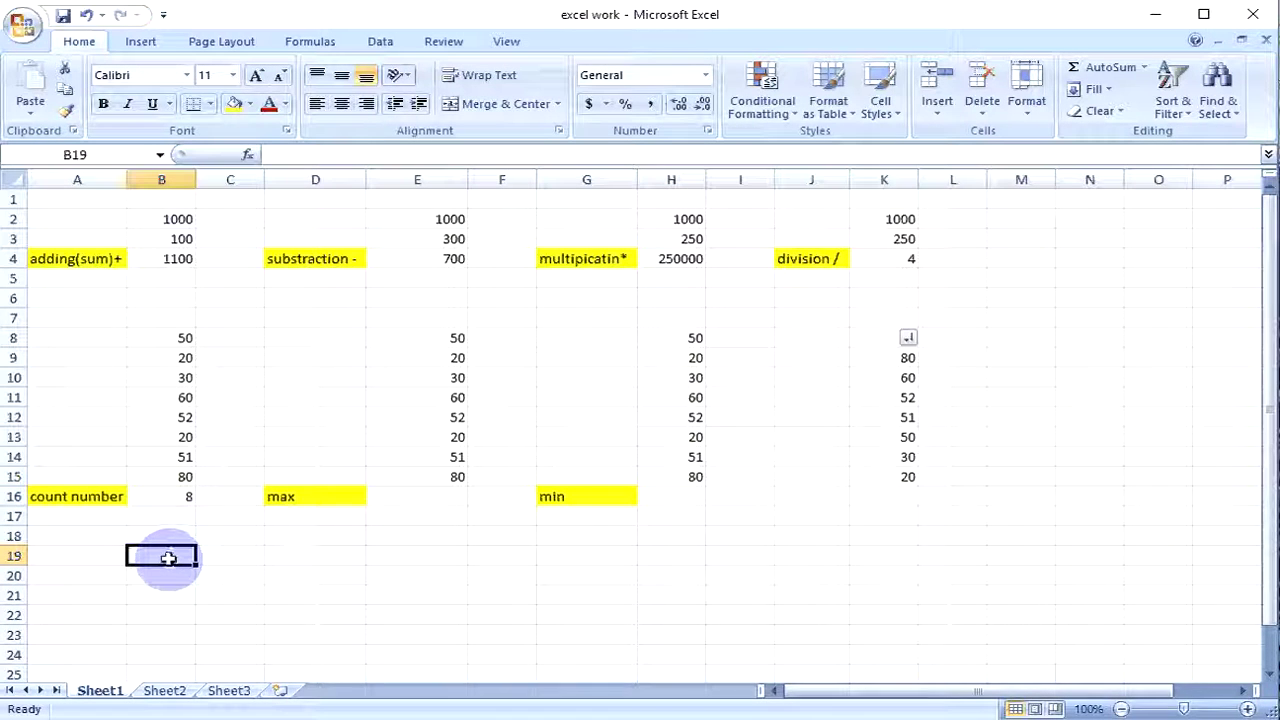
pyautogui.write('=')
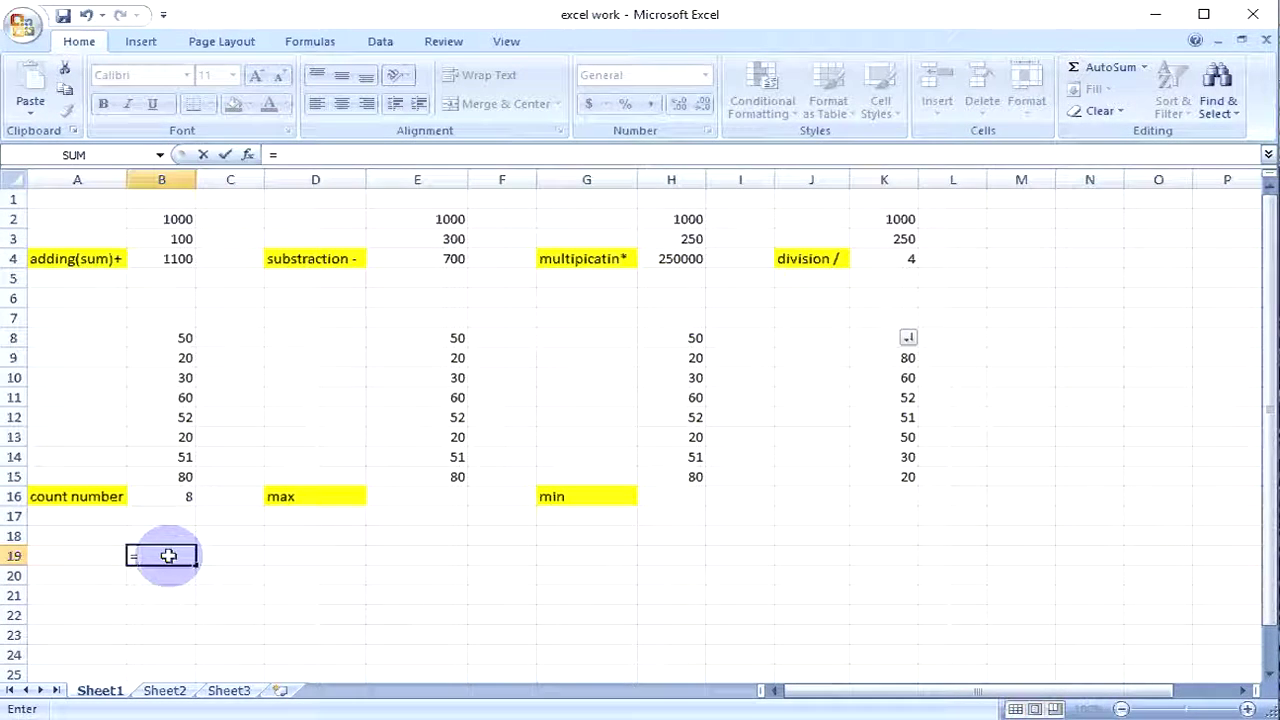
pyautogui.write('count')
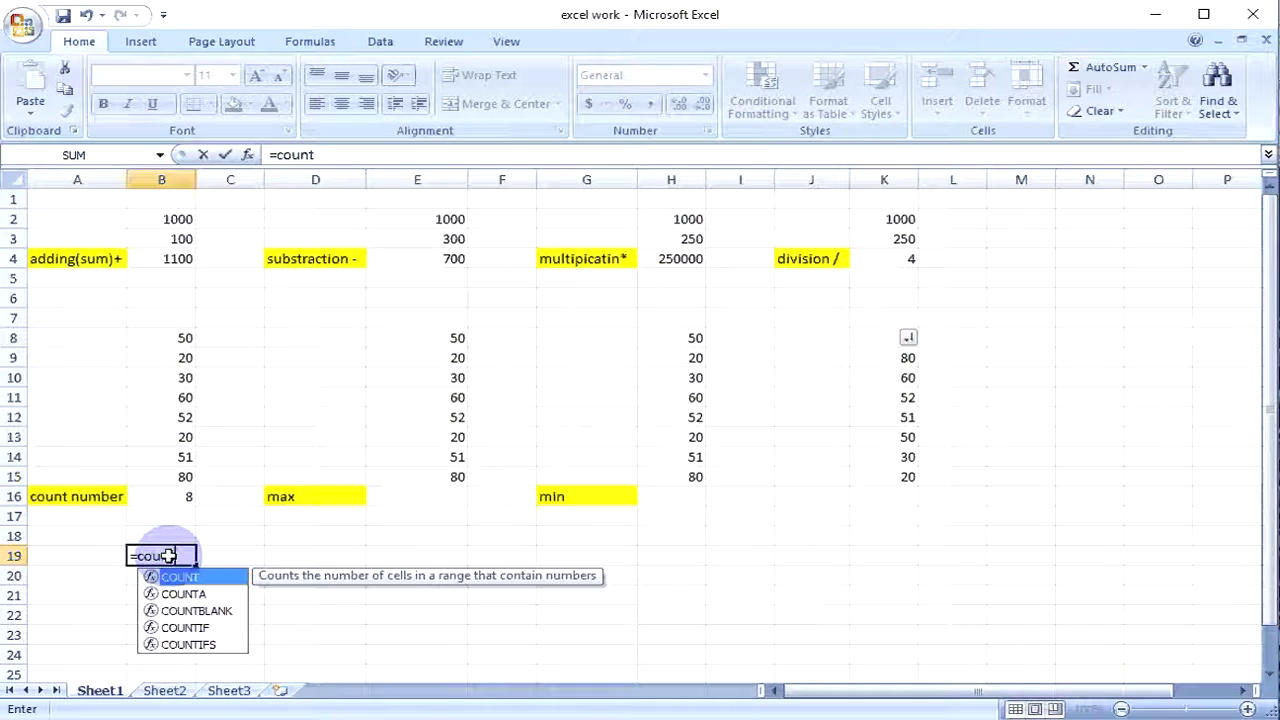
pyautogui.write('(')
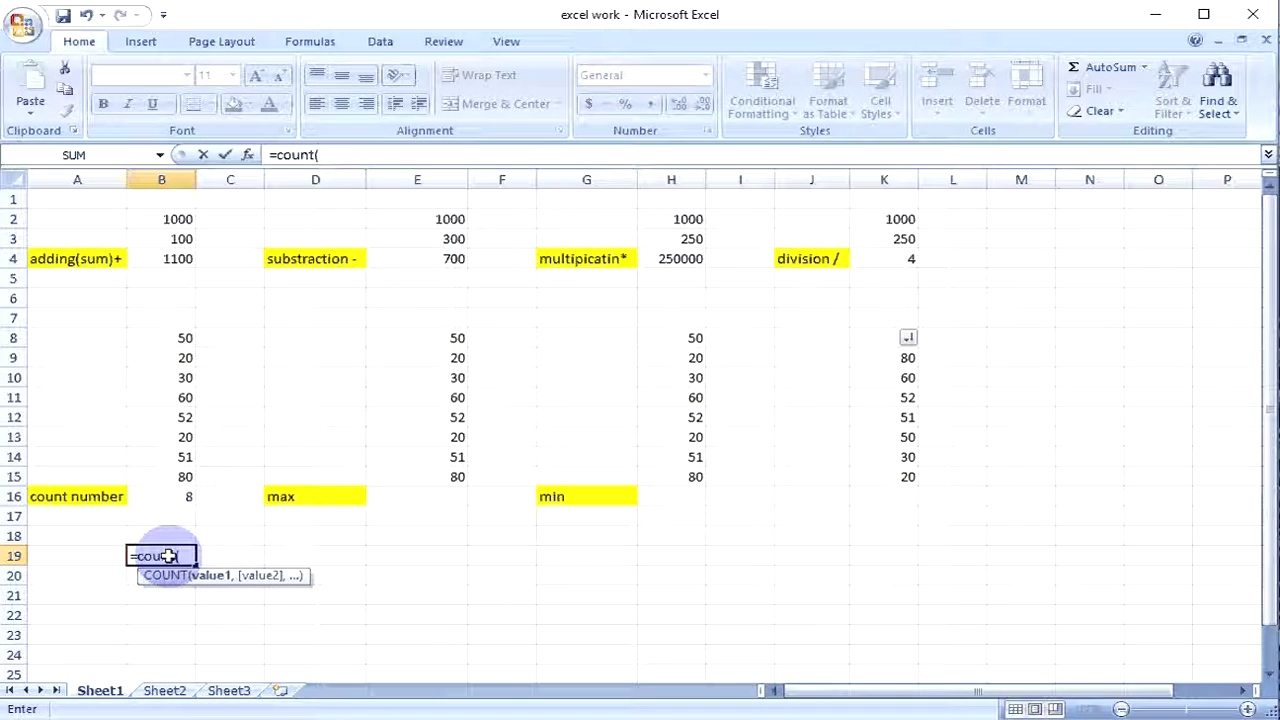
pyautogui.write('b')
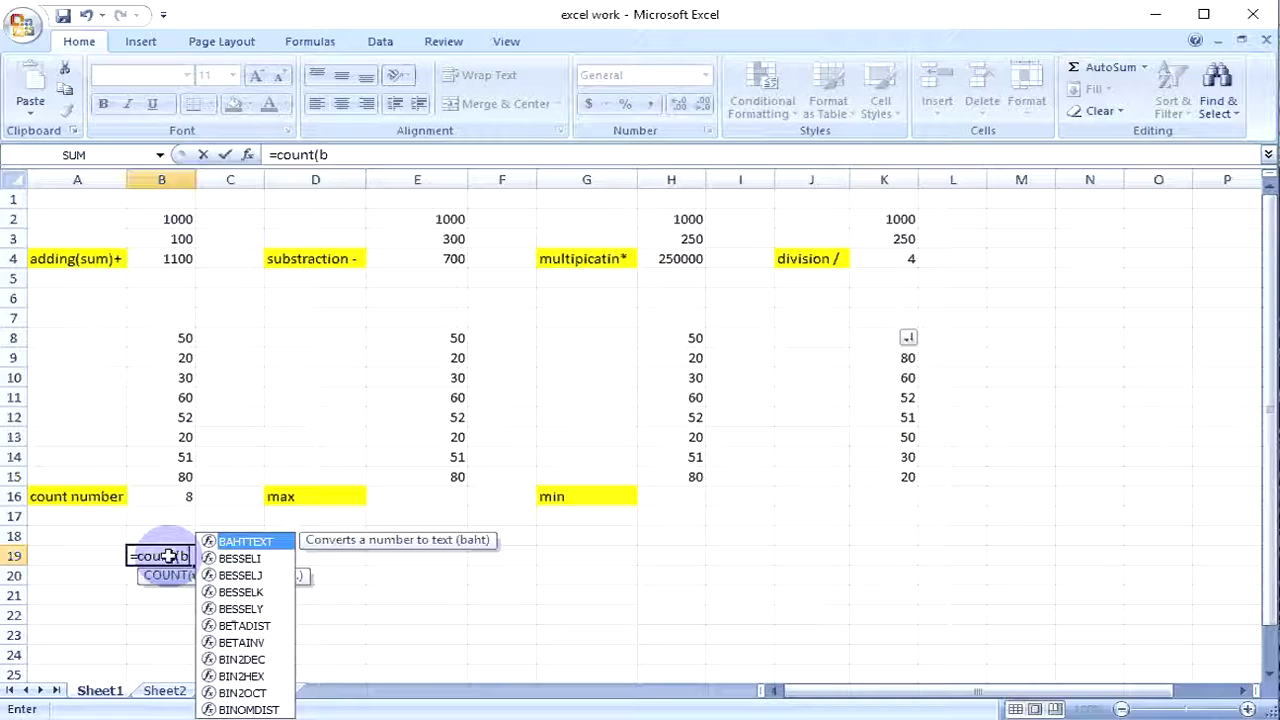
pyautogui.write('8:')
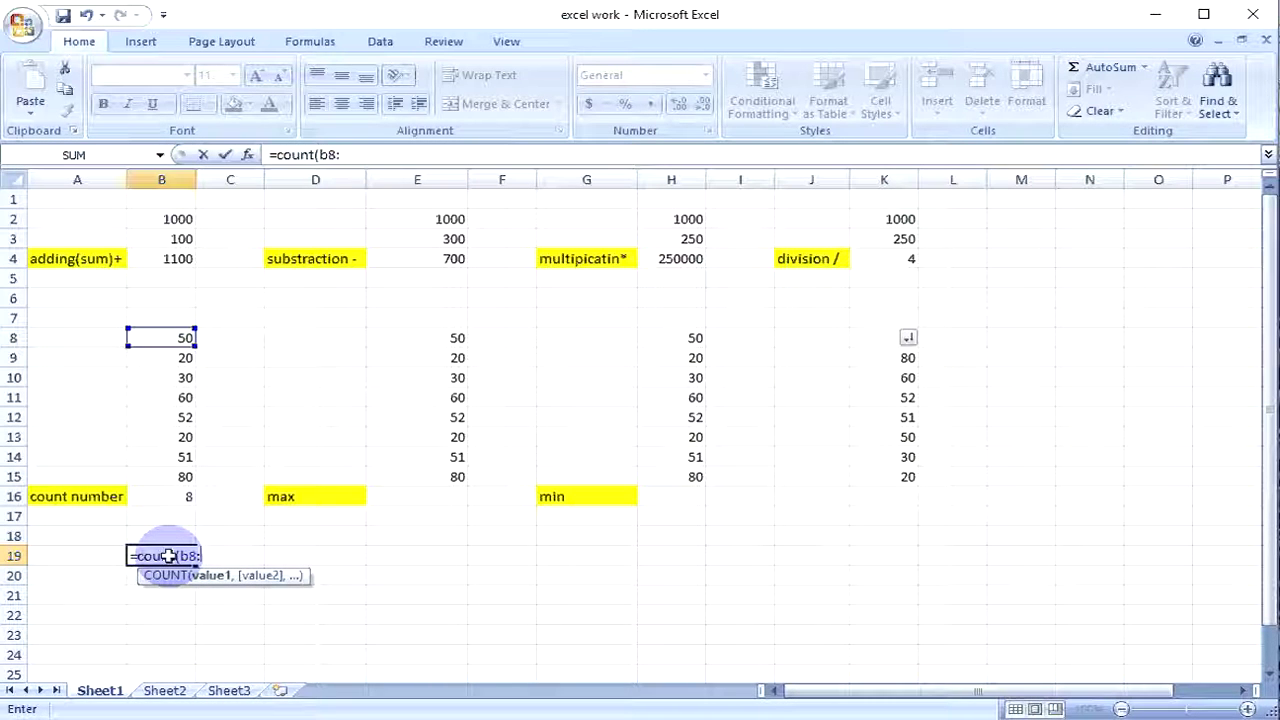
pyautogui.write('b15')
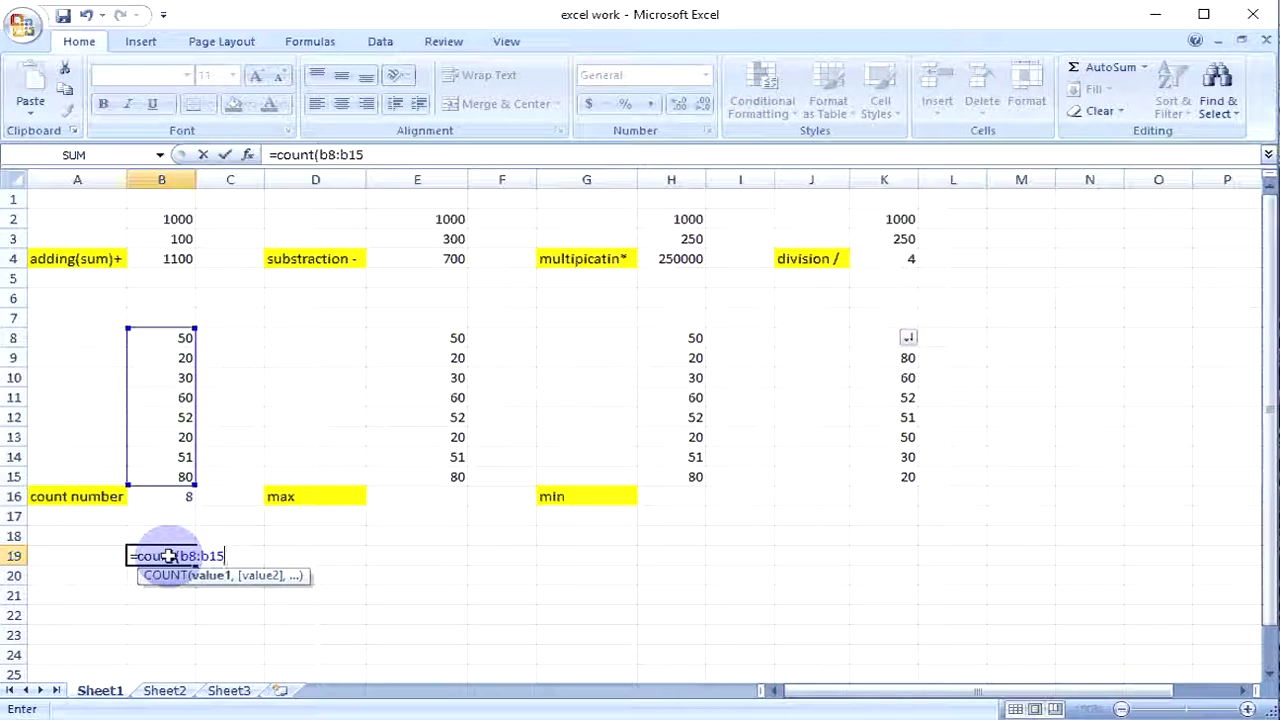
pyautogui.press('Return')
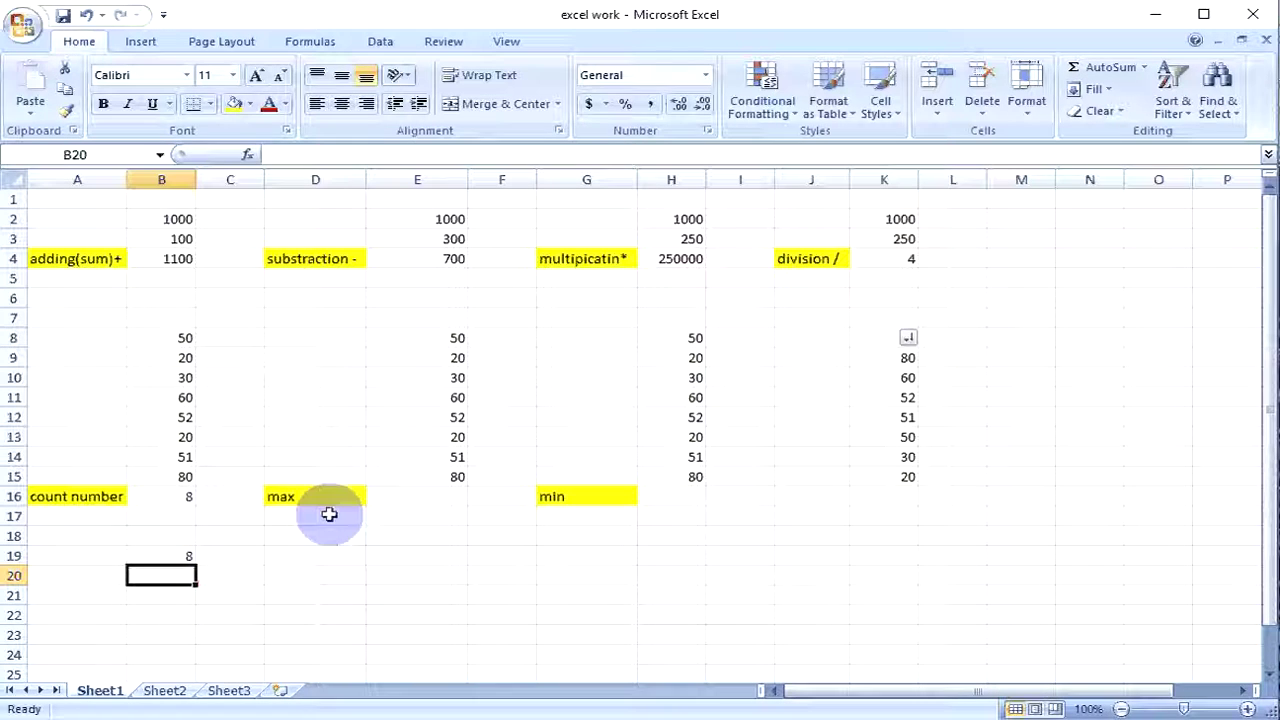
# Enter =MAX(E8:E15) in E16 beside the max label, returning 80
pyautogui.click(397, 501)
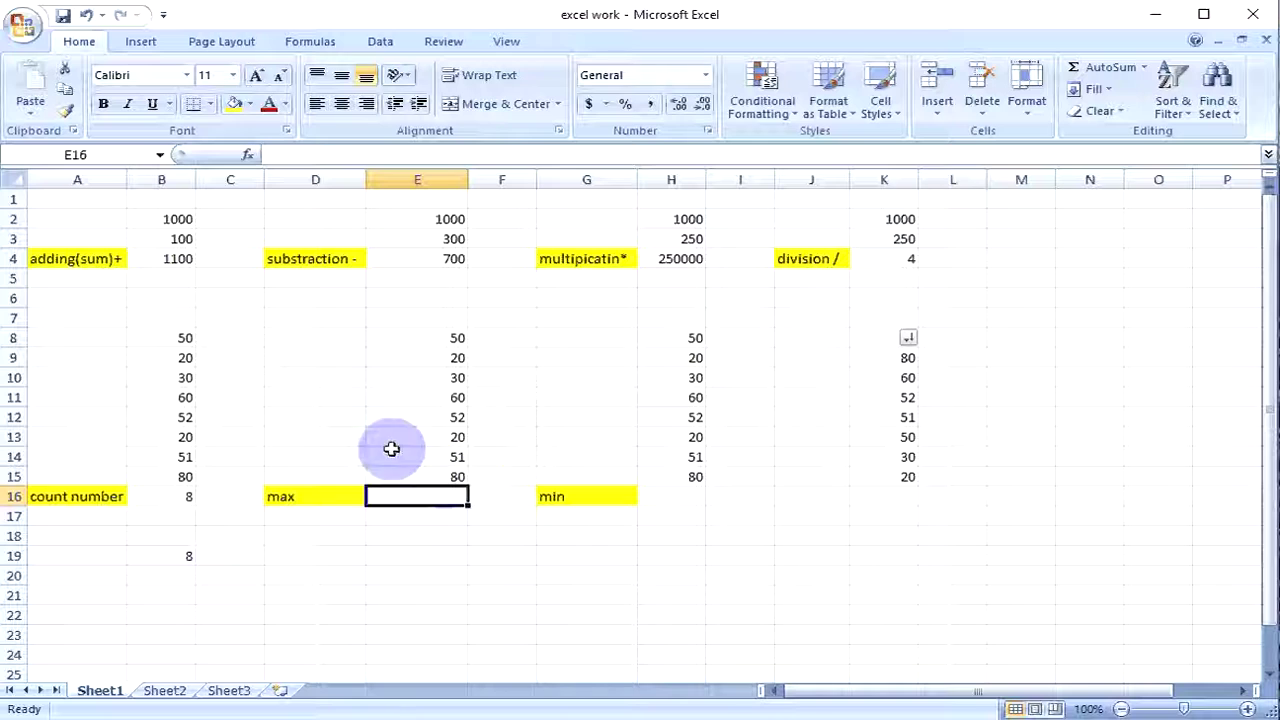
pyautogui.click(437, 346)
pyautogui.moveTo(437, 346); pyautogui.dragTo(456, 472)
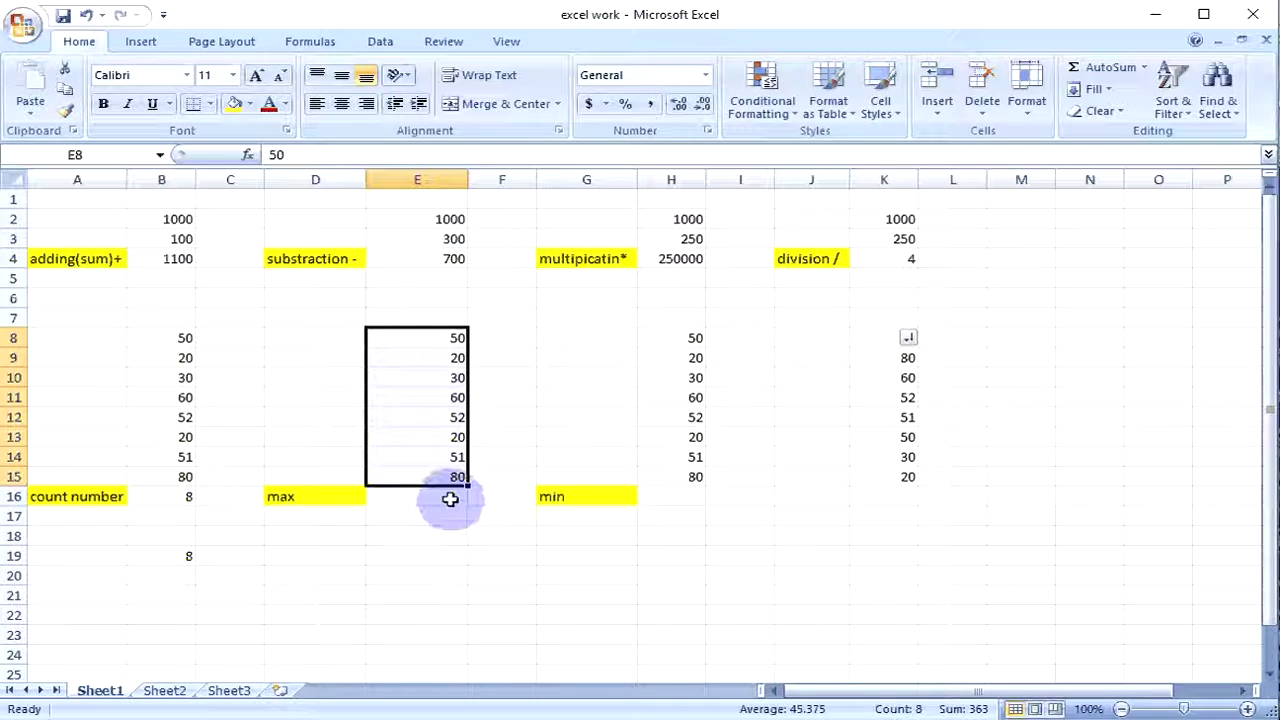
pyautogui.click(451, 496)
pyautogui.write('=')
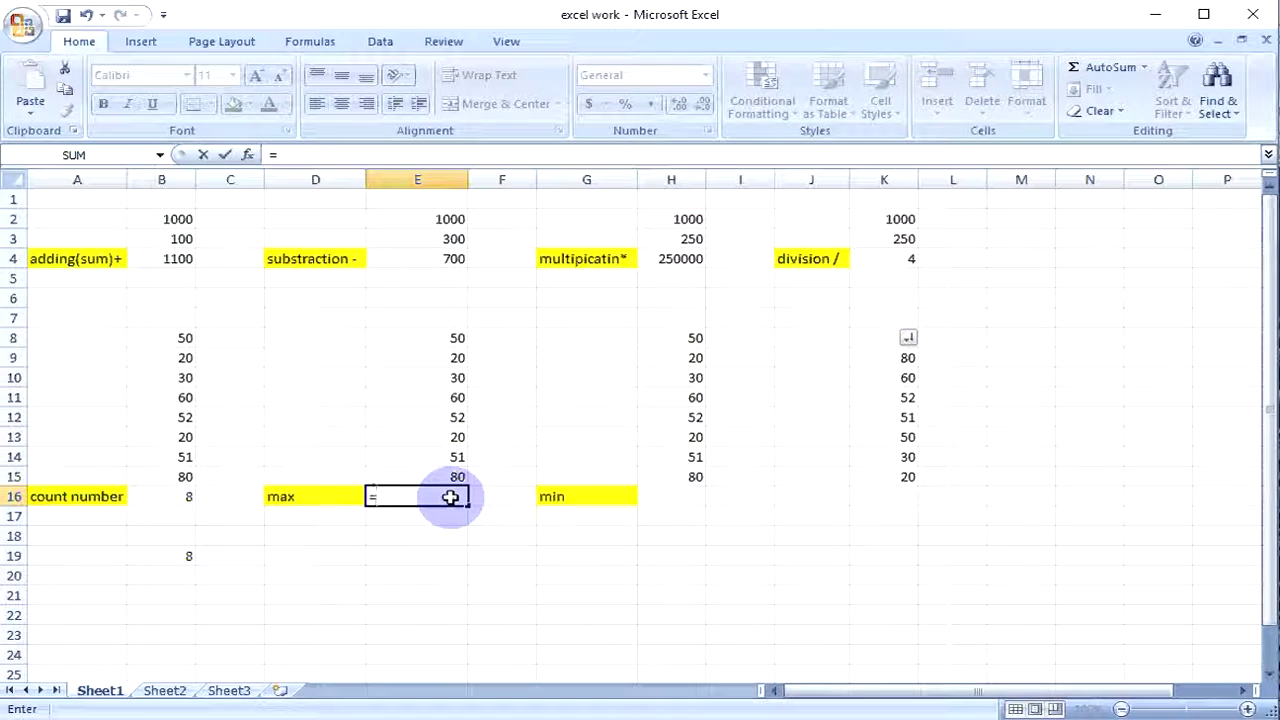
pyautogui.write('max')
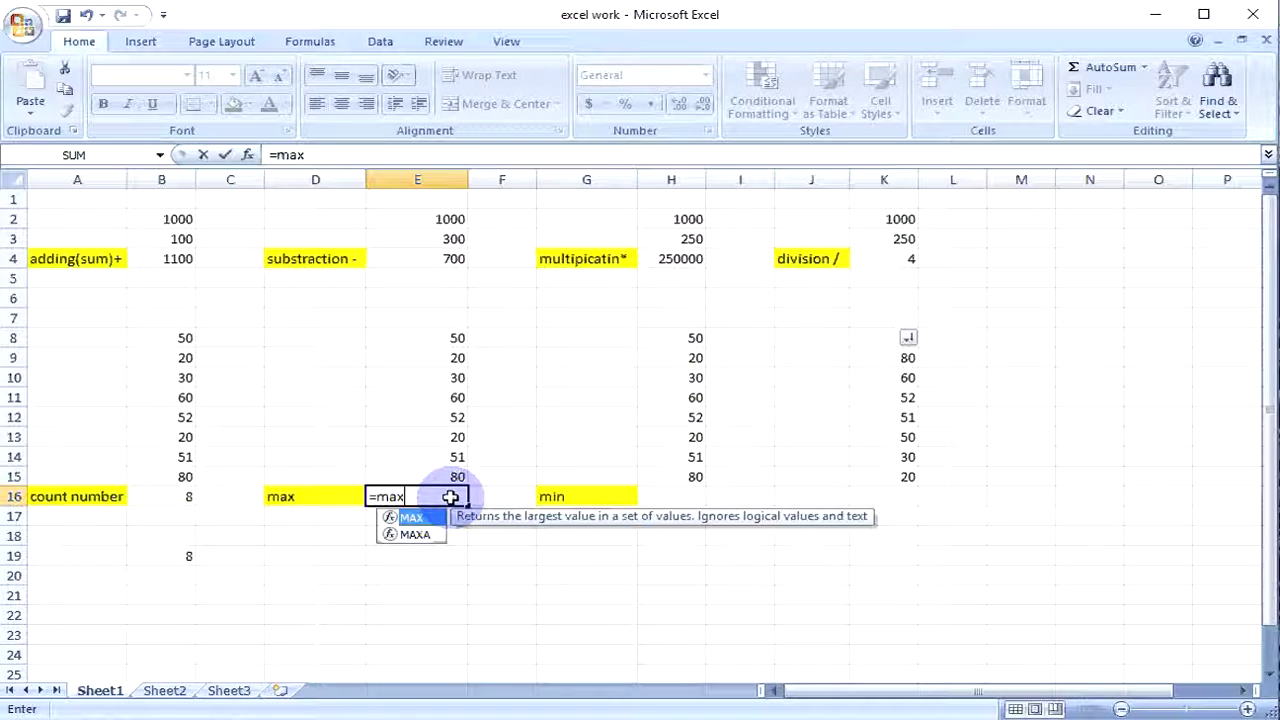
pyautogui.write('(')
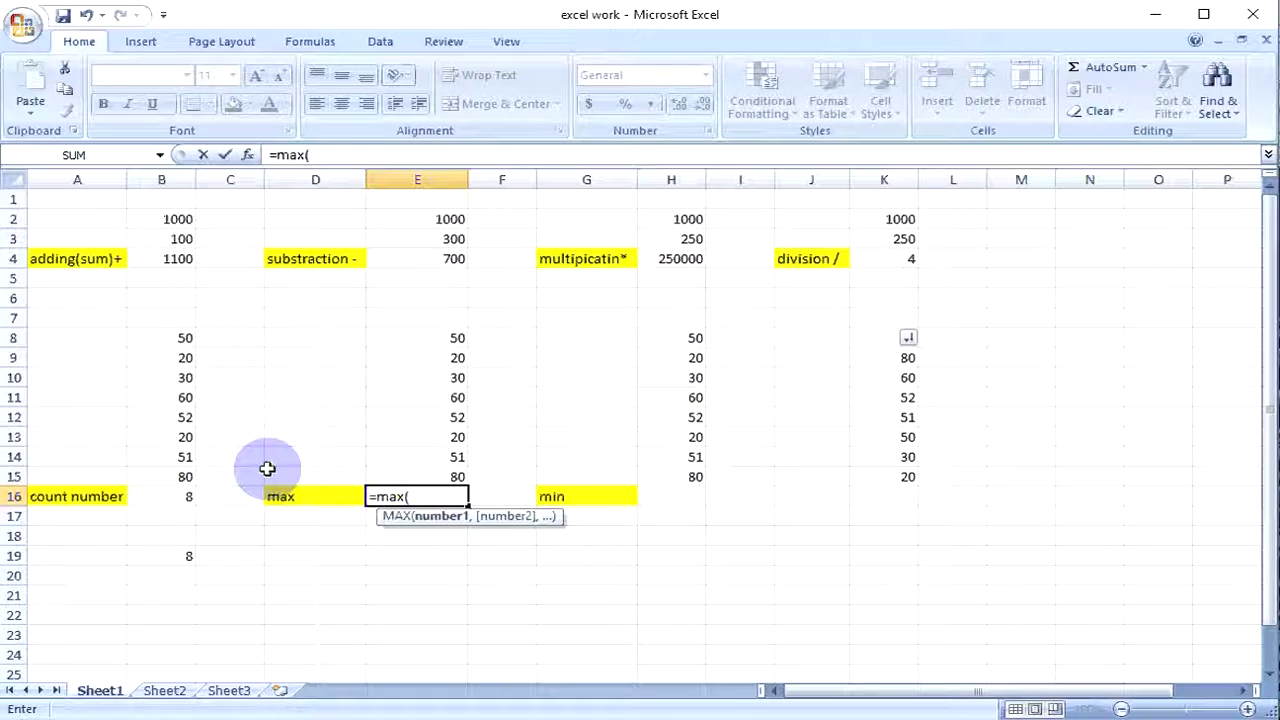
pyautogui.write('e8:')
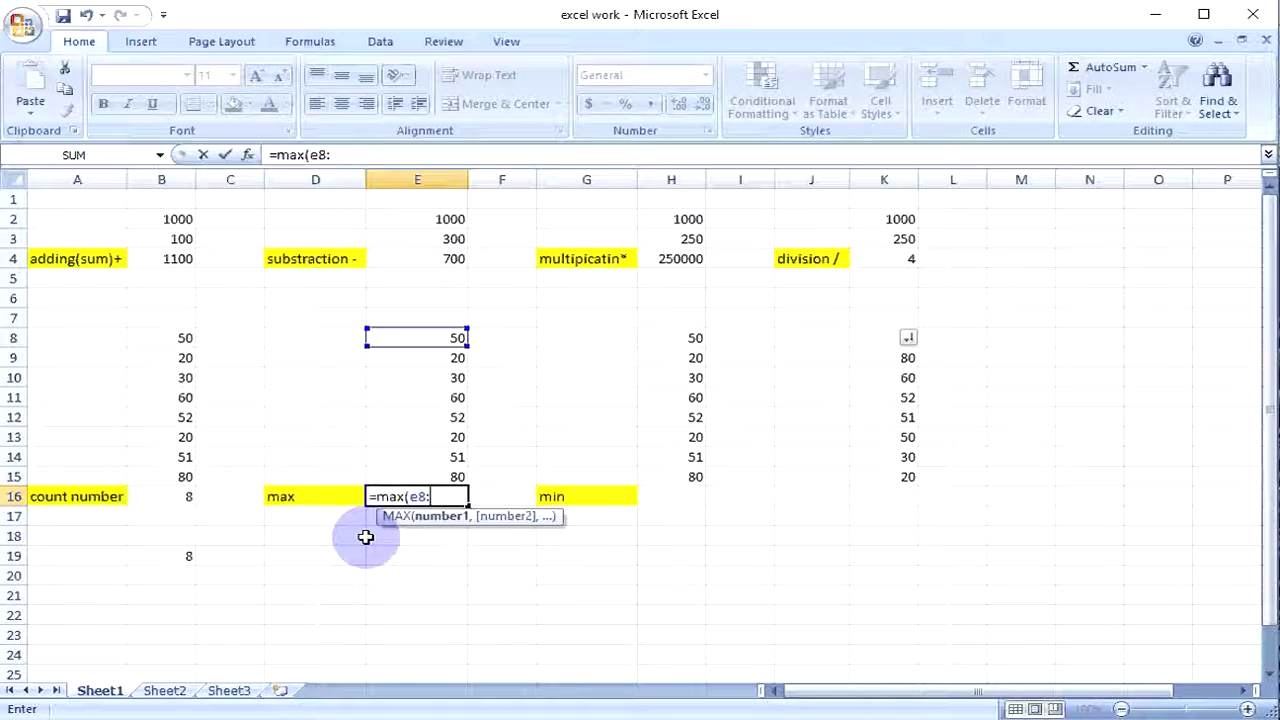
pyautogui.write('e1')
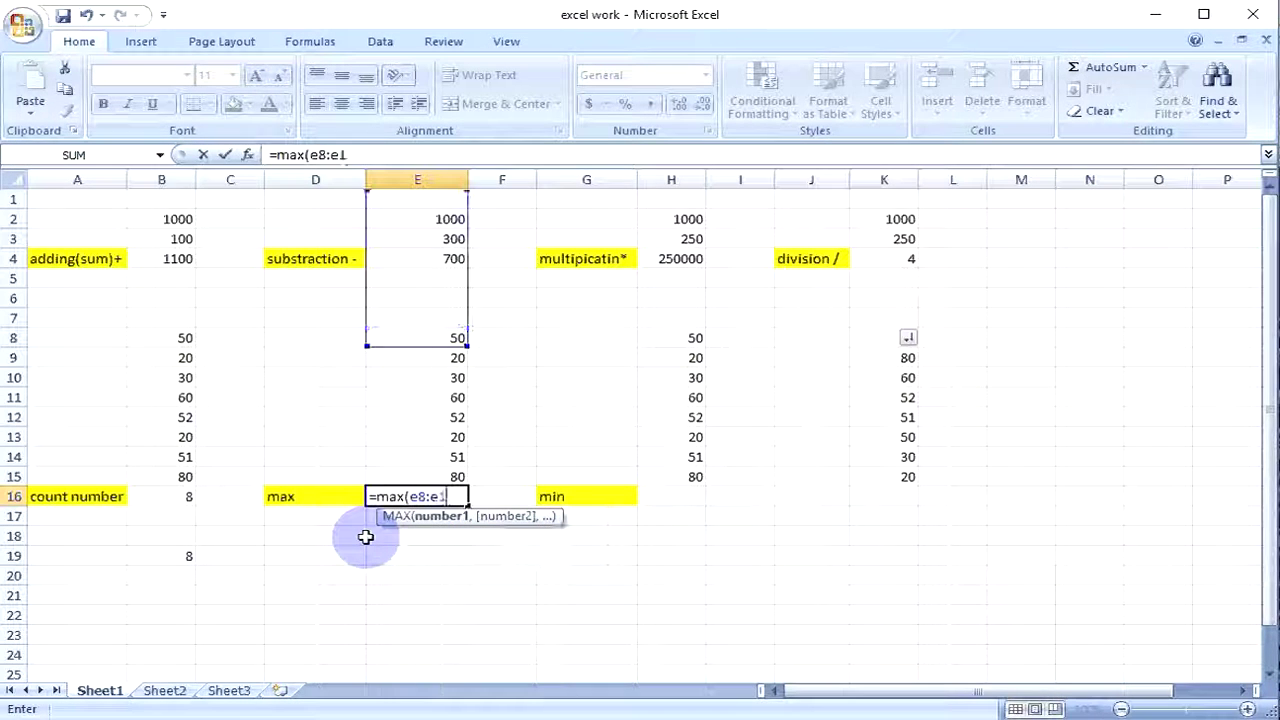
pyautogui.write('5')
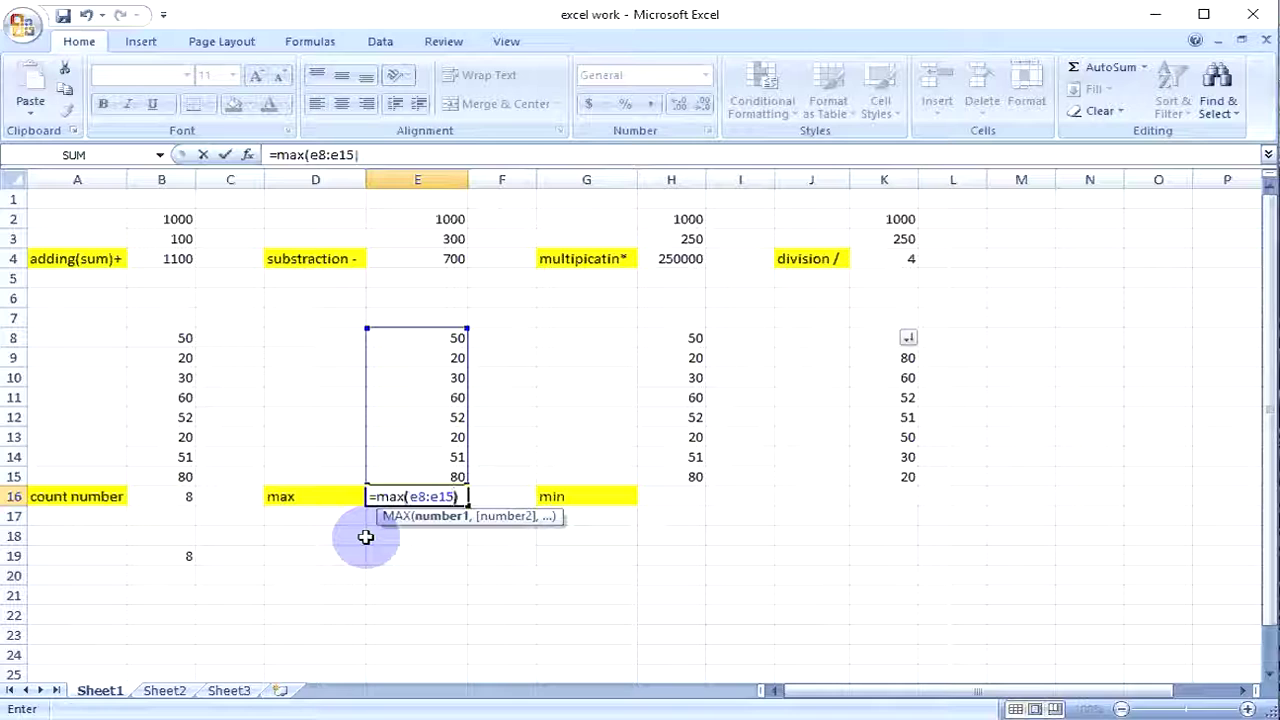
pyautogui.press('Return')
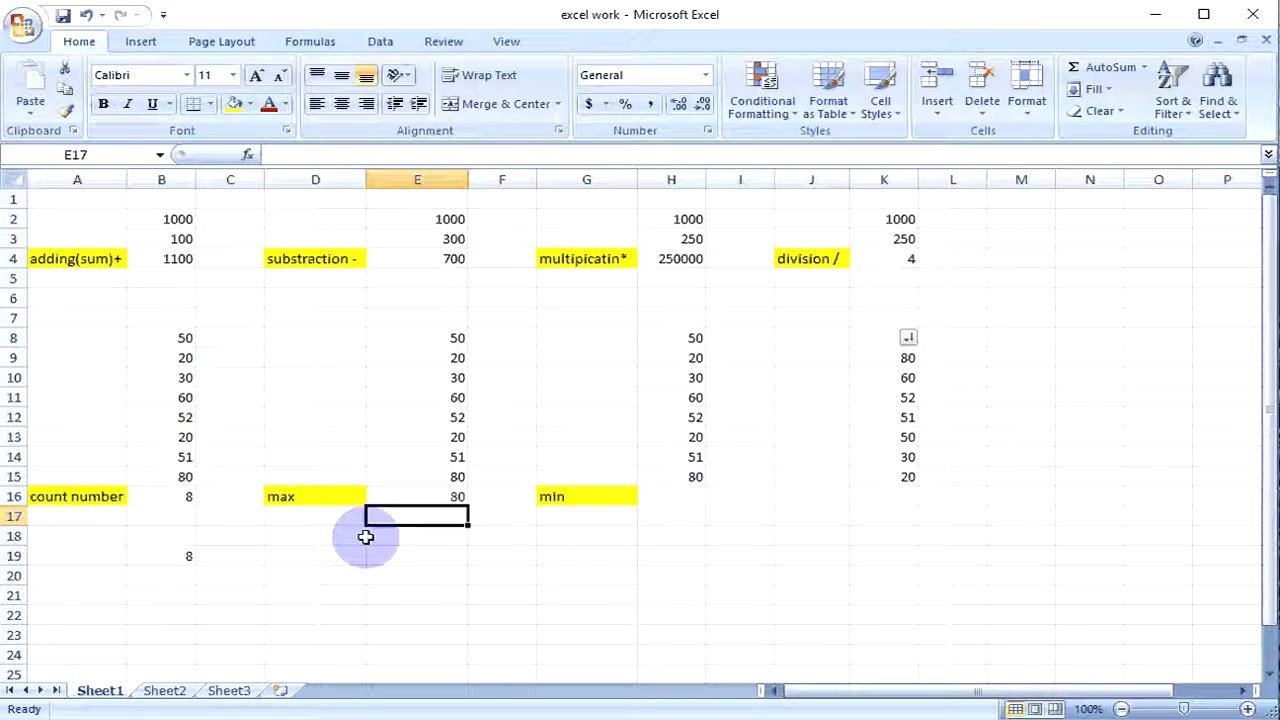
pyautogui.click(690, 494)
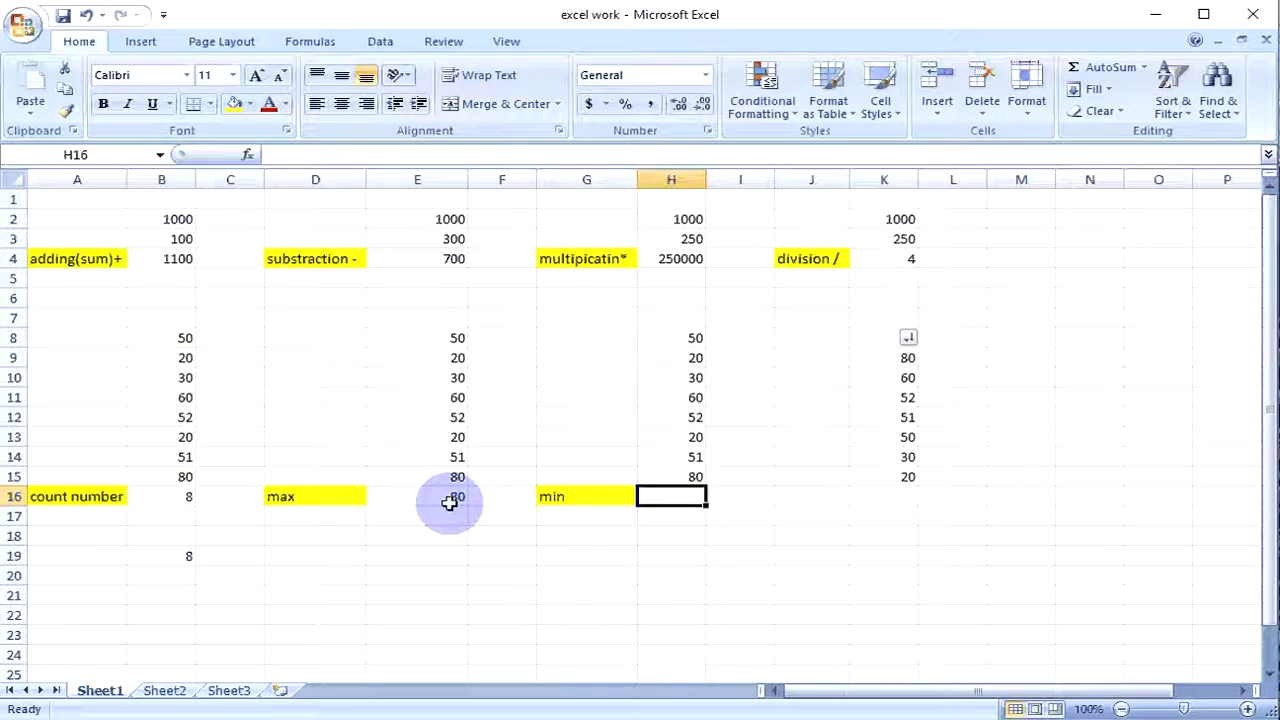
# Change E10 to 90 and E13 to 105, so the max updates to 105
pyautogui.click(450, 378)
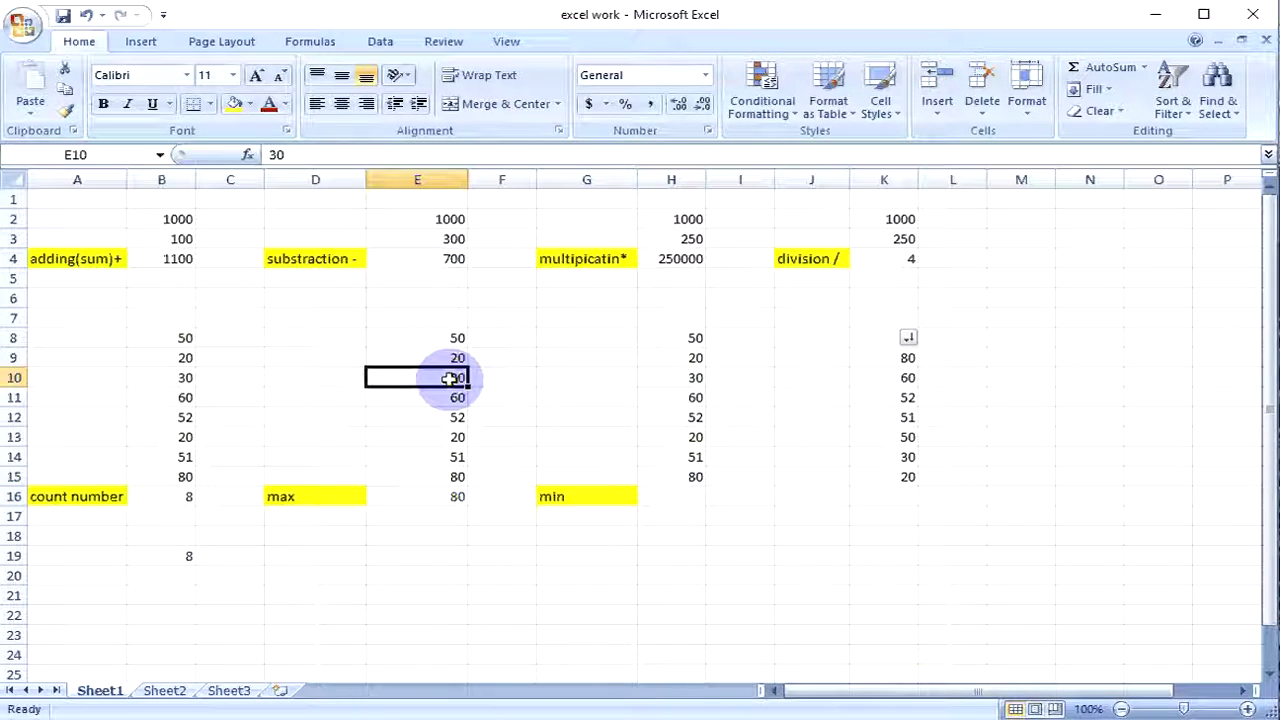
pyautogui.press('BackSpace')
pyautogui.write('9')
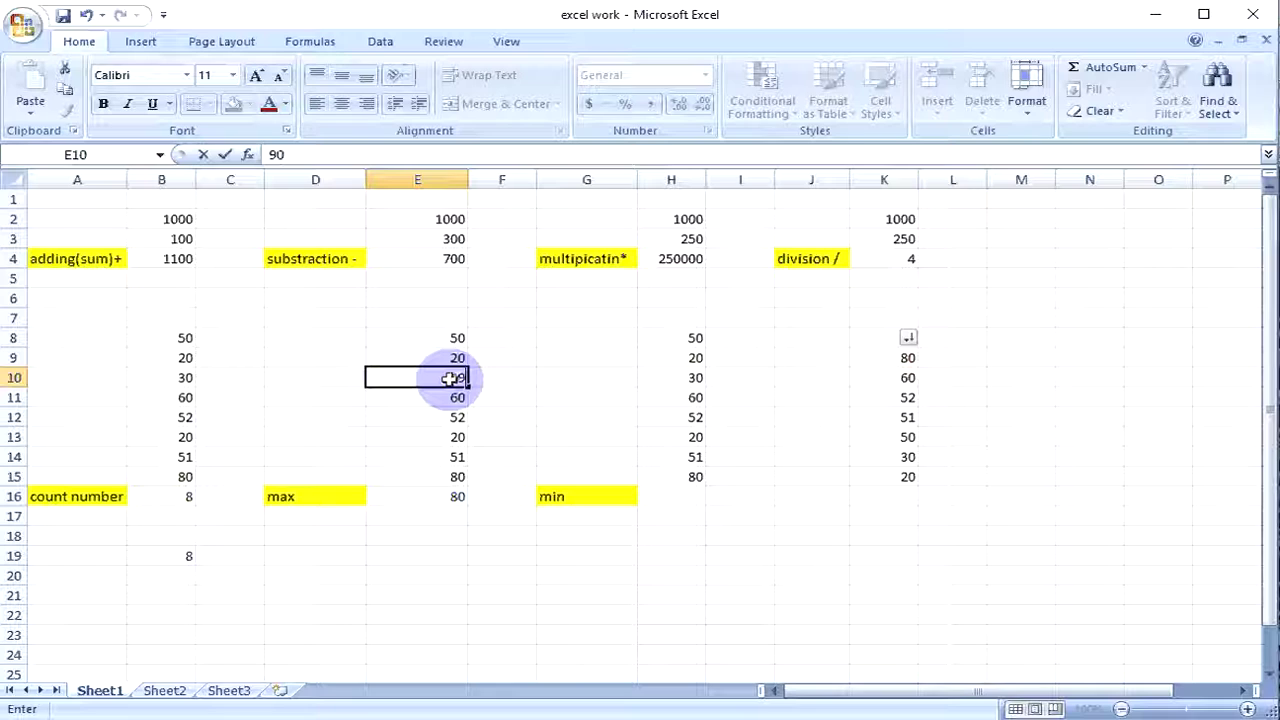
pyautogui.press('Return')
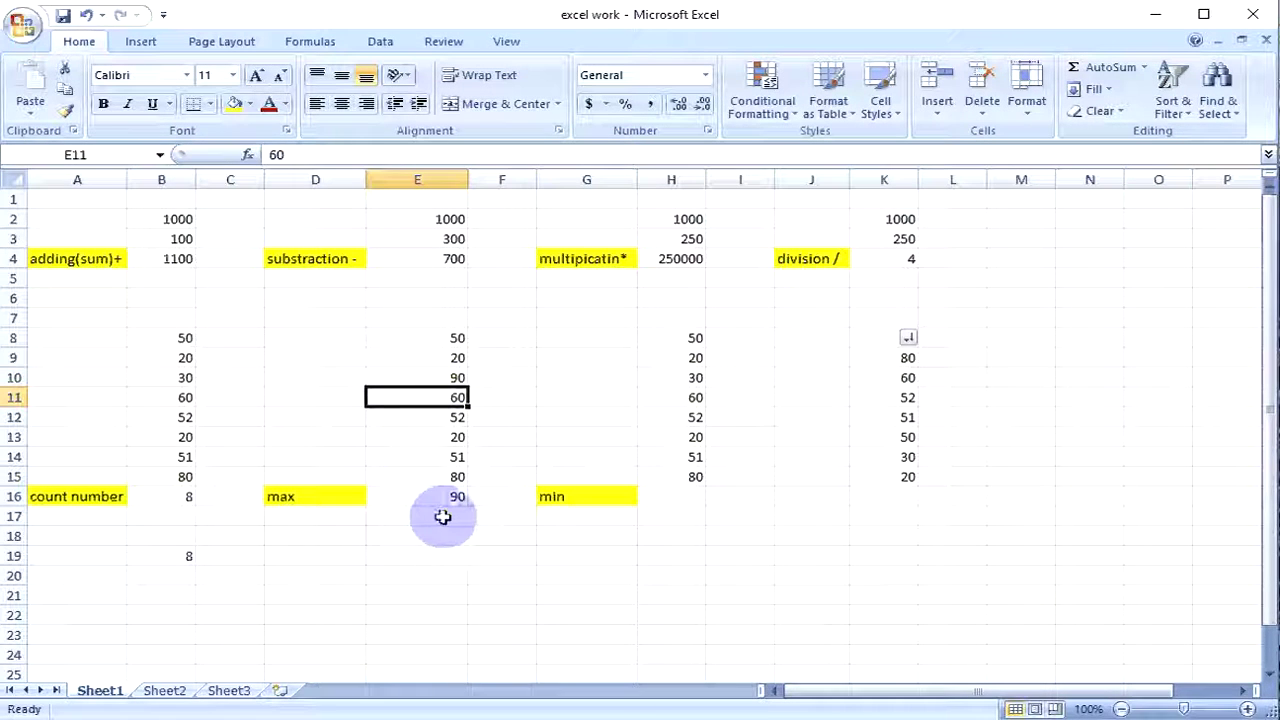
pyautogui.click(452, 438)
pyautogui.write('105')
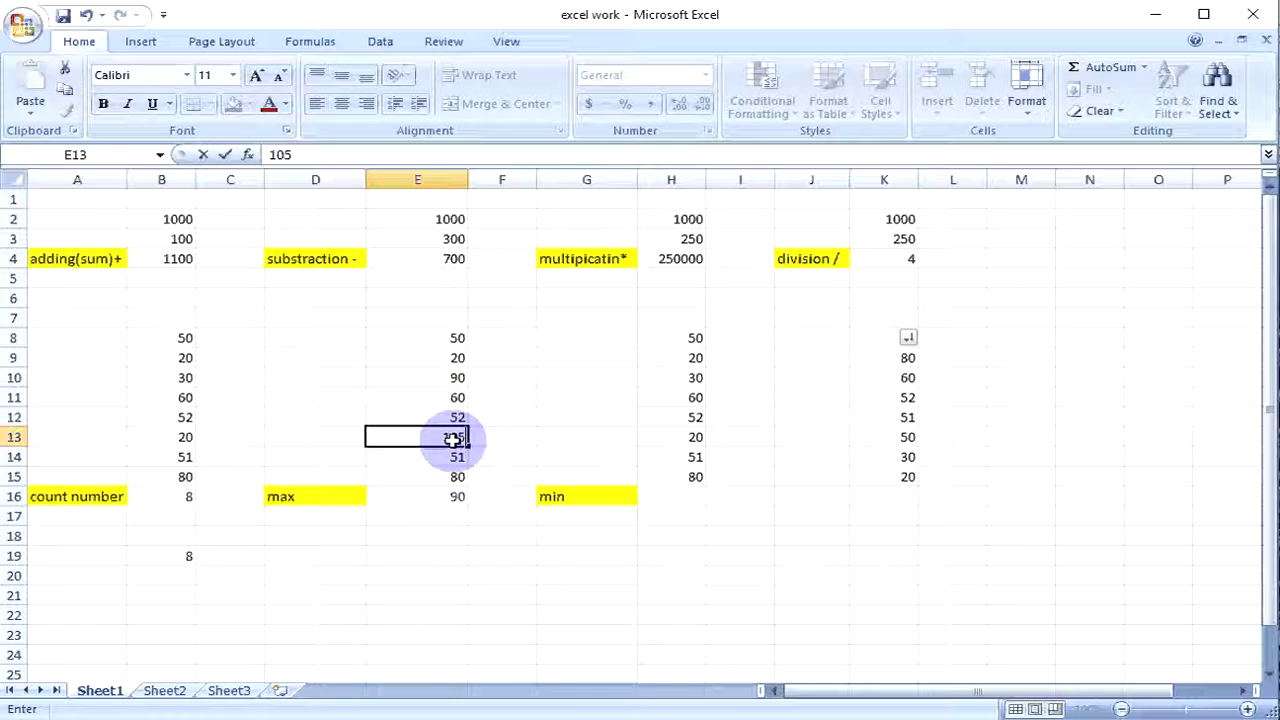
pyautogui.press('Return')
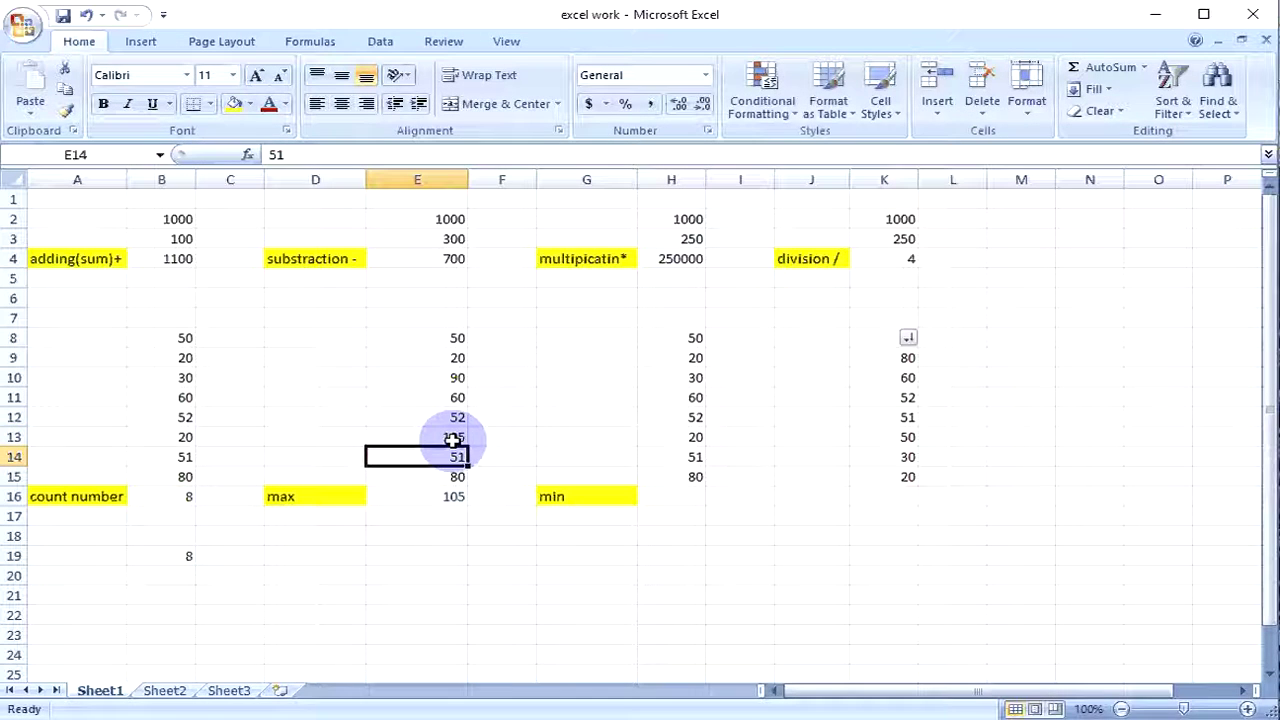
# Enter =MIN(H8:H15) in H16 beside the min label, returning 20
pyautogui.click(667, 496)
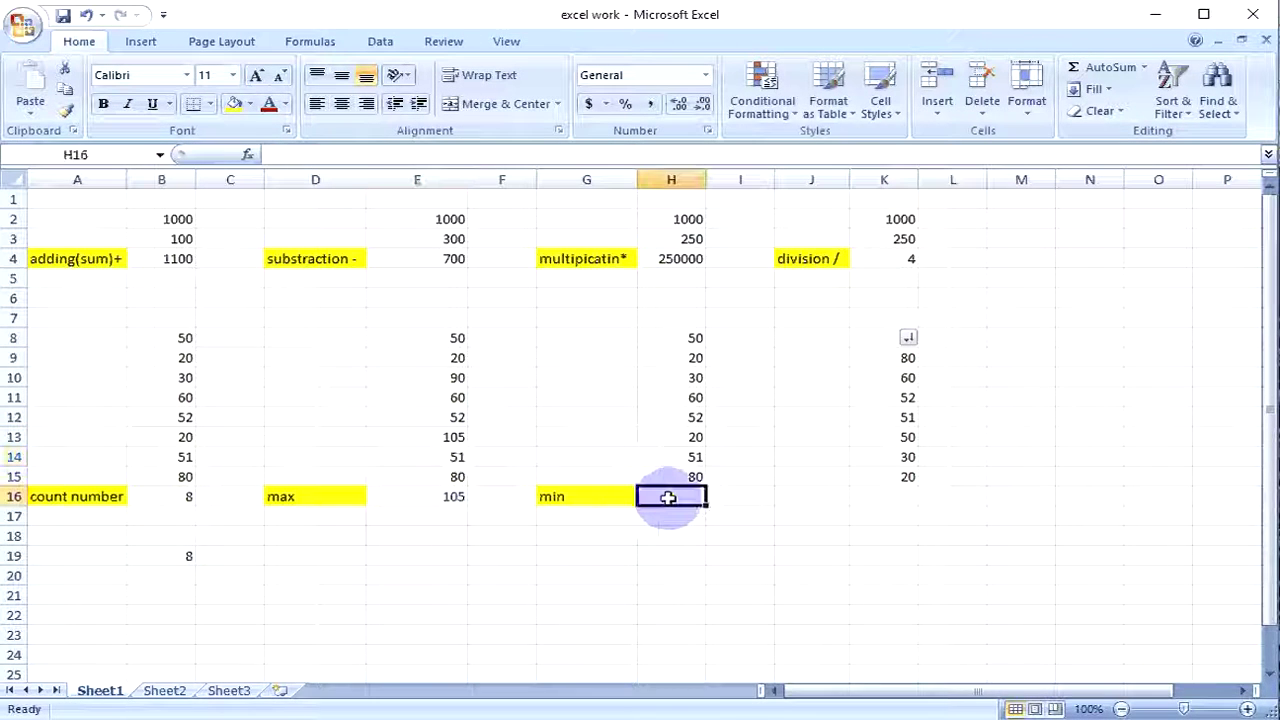
pyautogui.write('=')
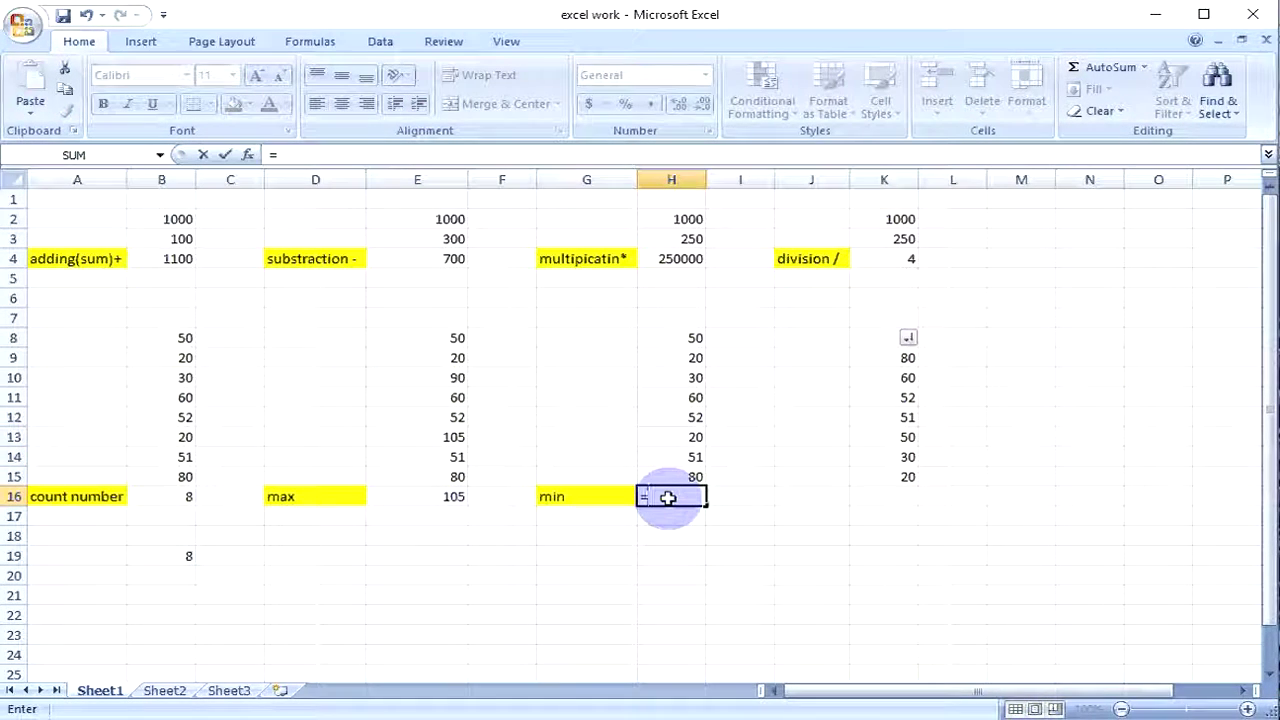
pyautogui.write('min')
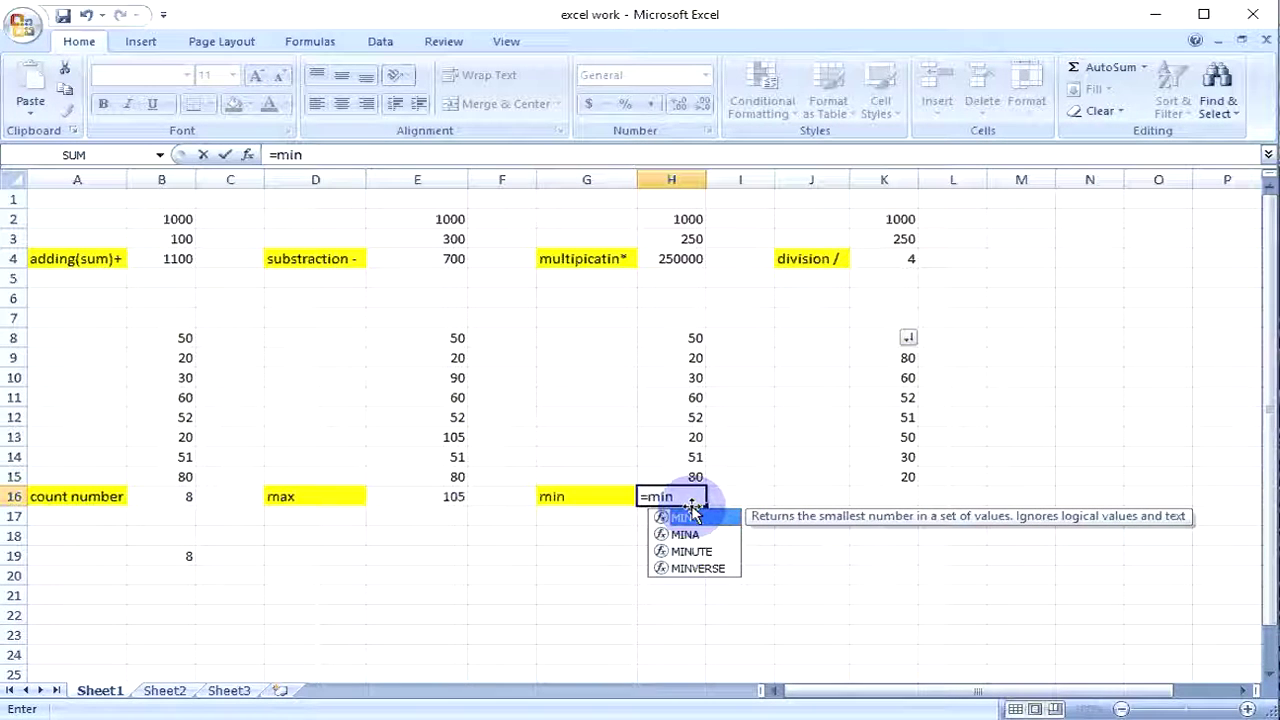
pyautogui.write('(')
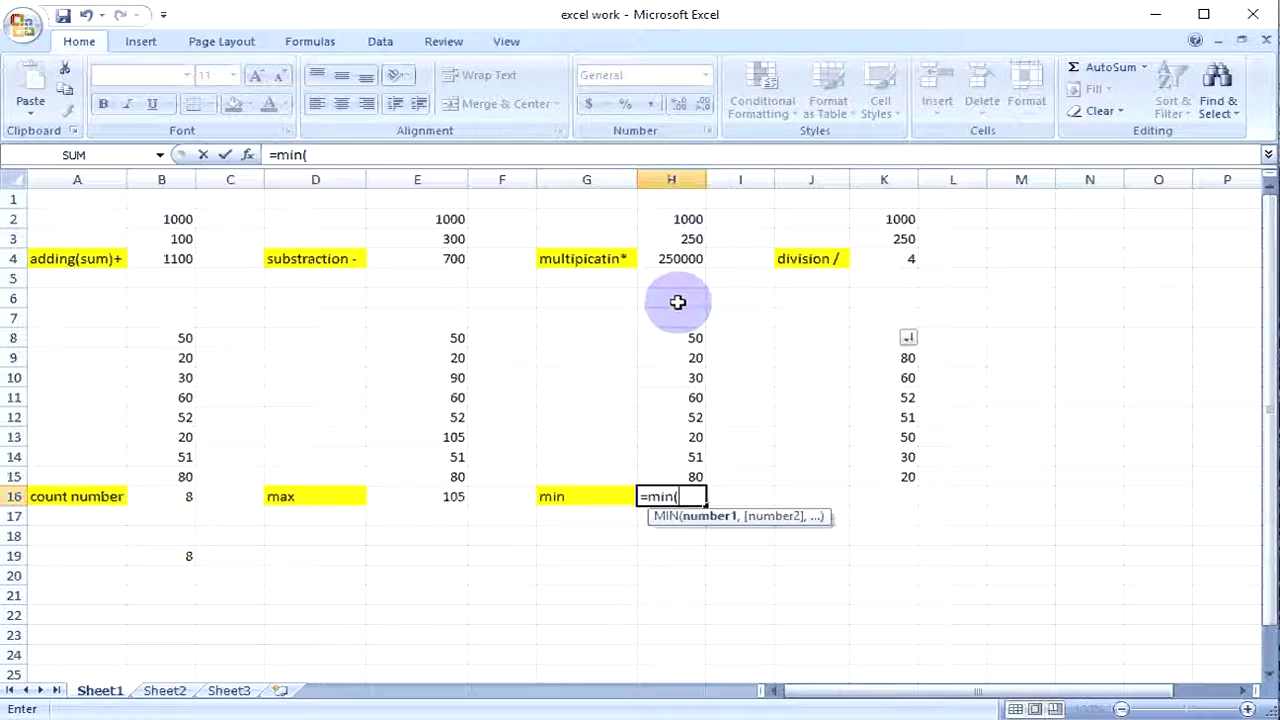
pyautogui.write('h')
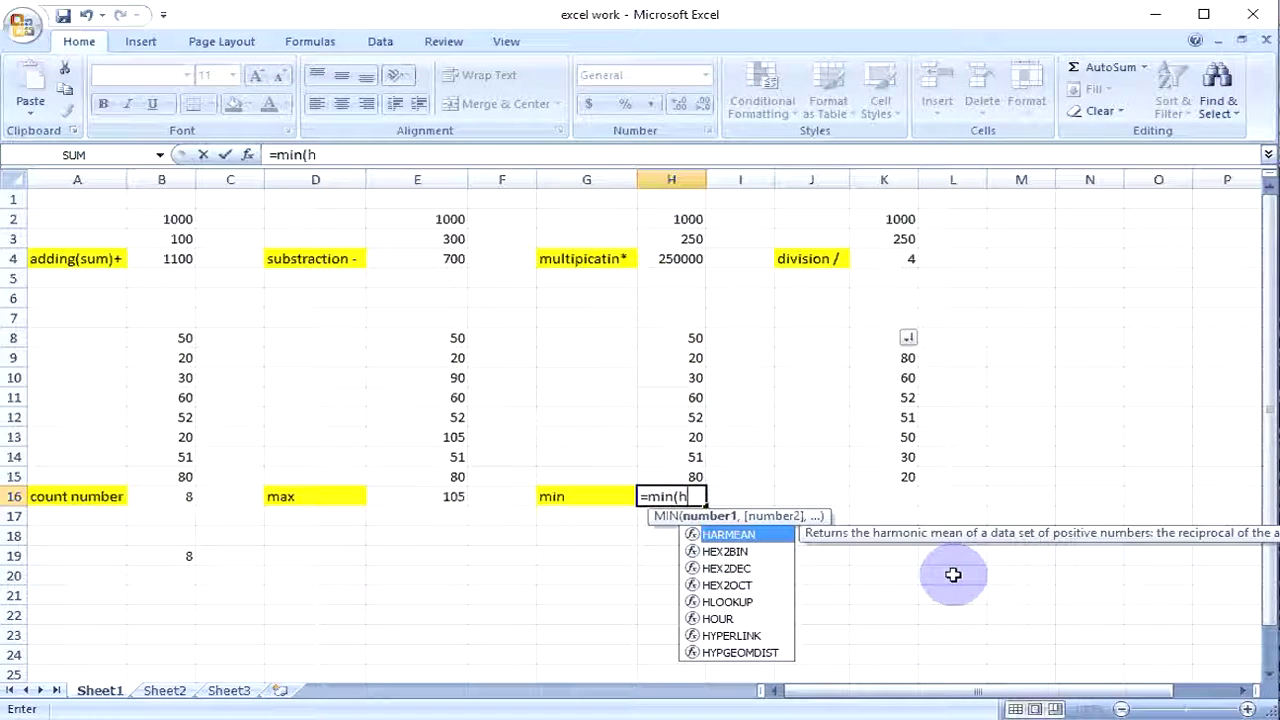
pyautogui.write('8')
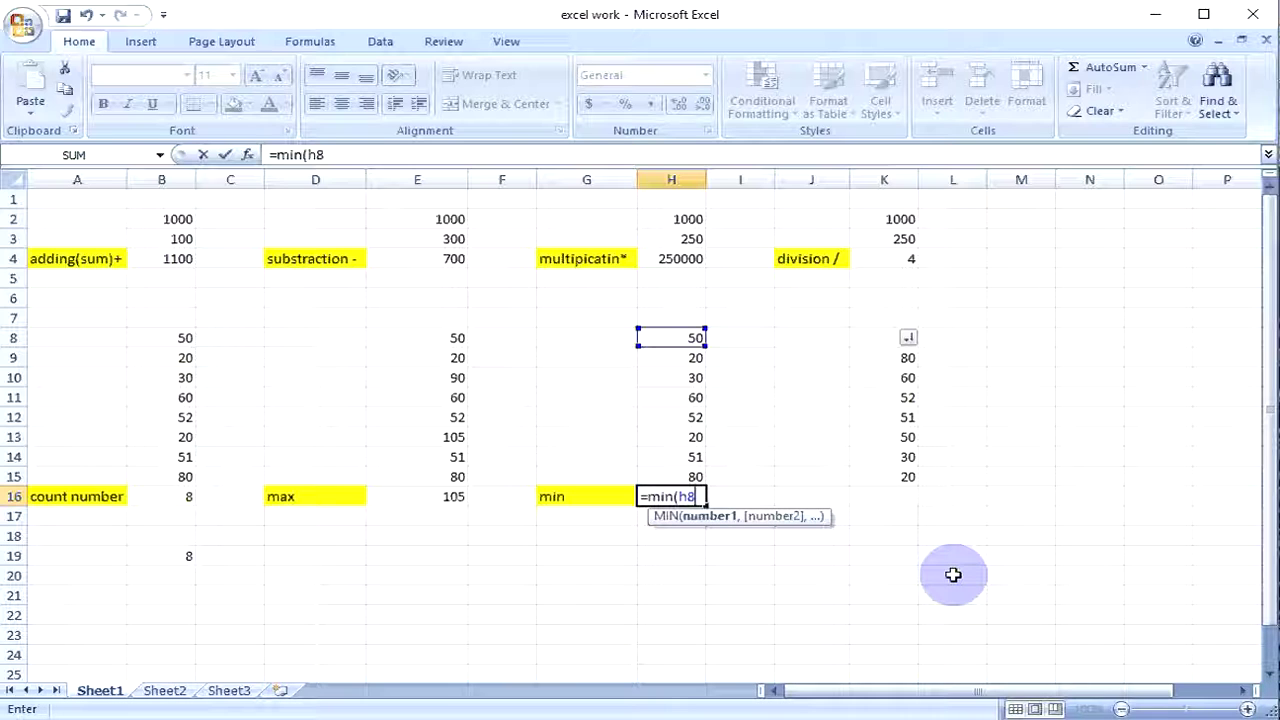
pyautogui.write(':h')
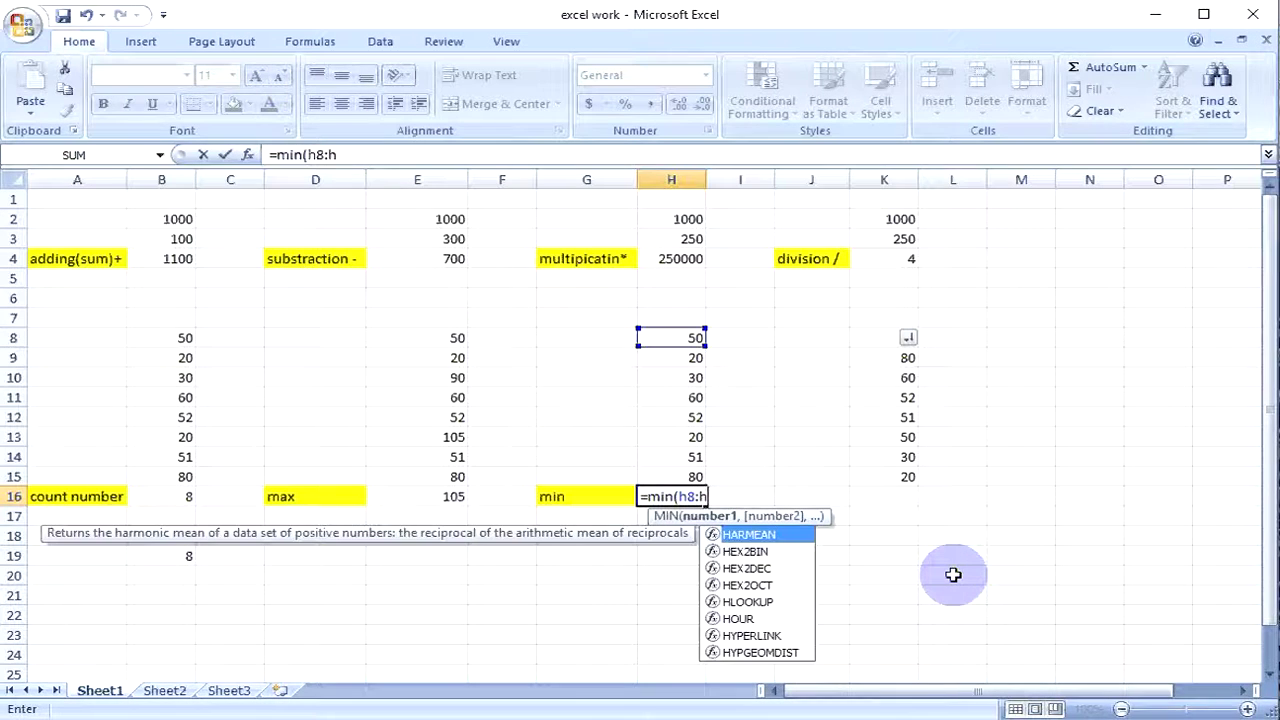
pyautogui.write('15')
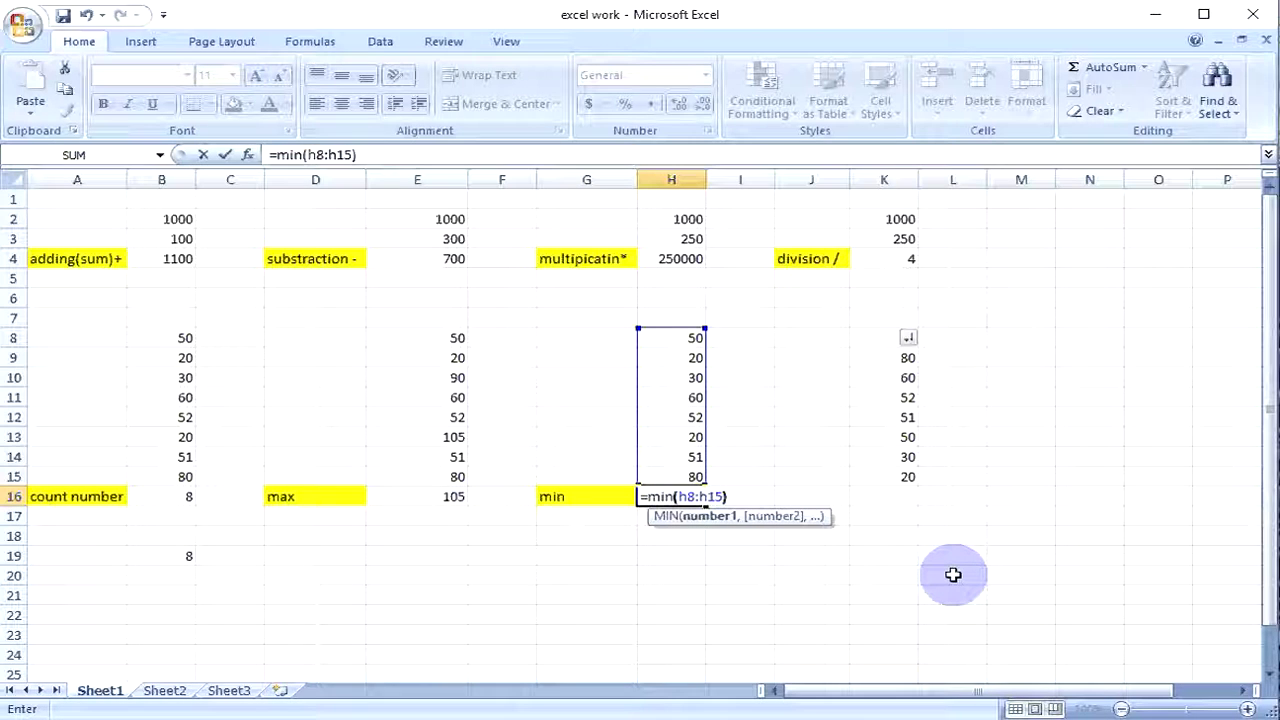
pyautogui.press('Return')
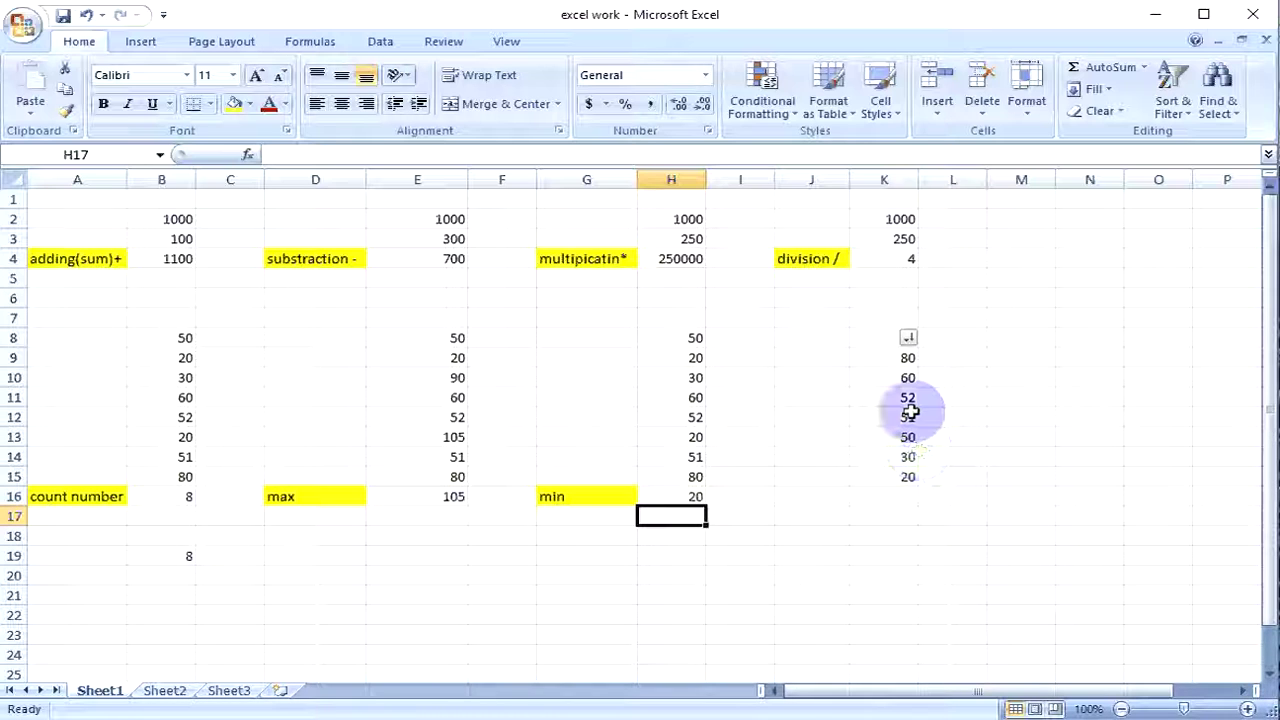
# Enter 20 in K16 and 5 in K17
pyautogui.click(905, 496)
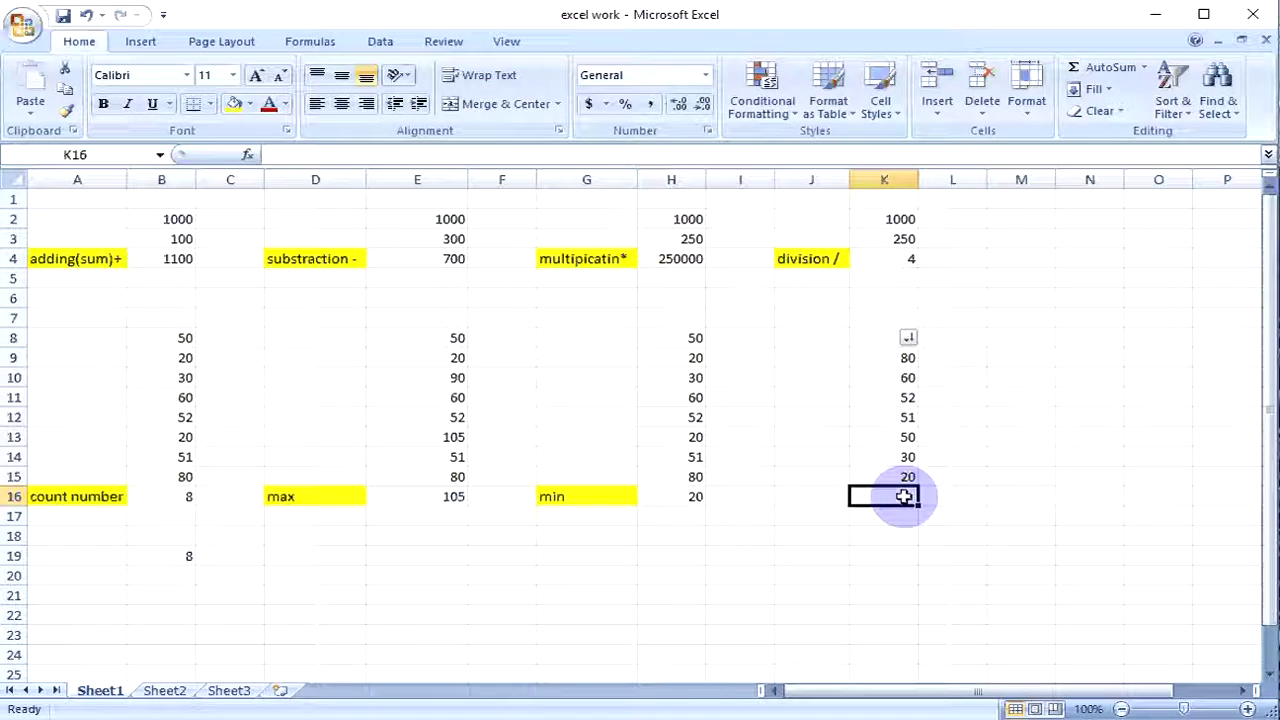
pyautogui.write('20')
pyautogui.click(908, 518)
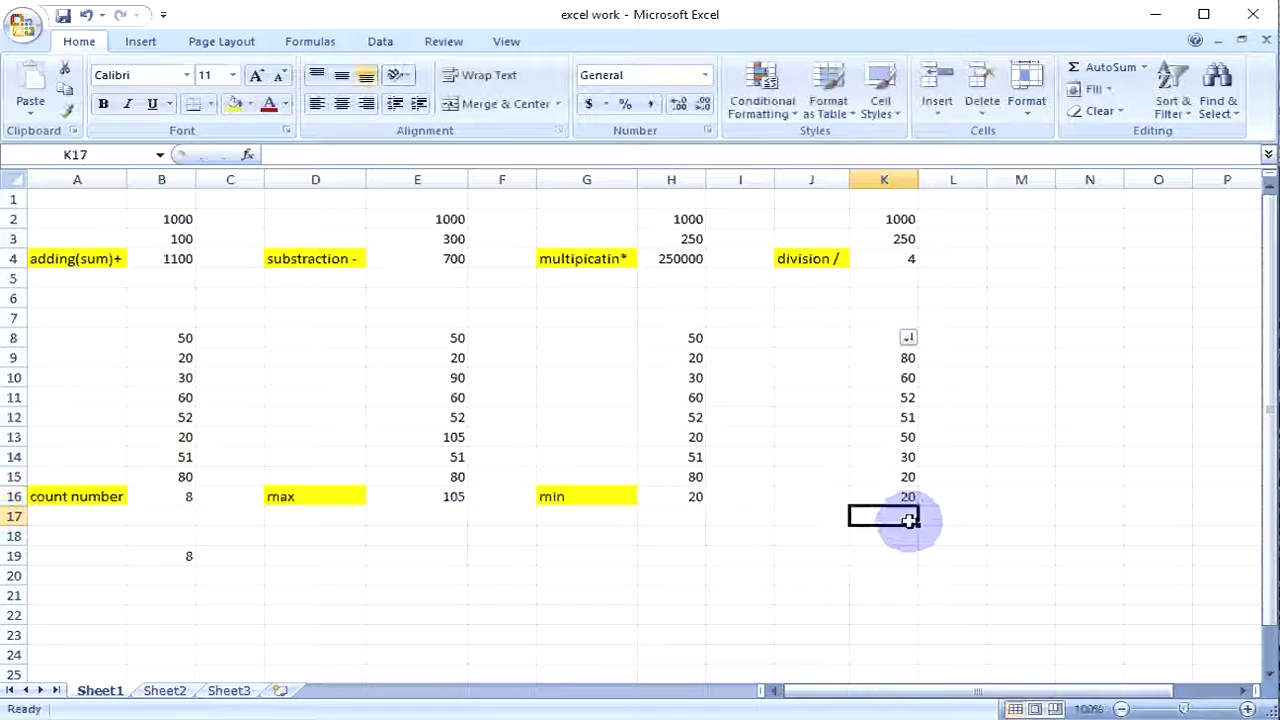
pyautogui.write('5')
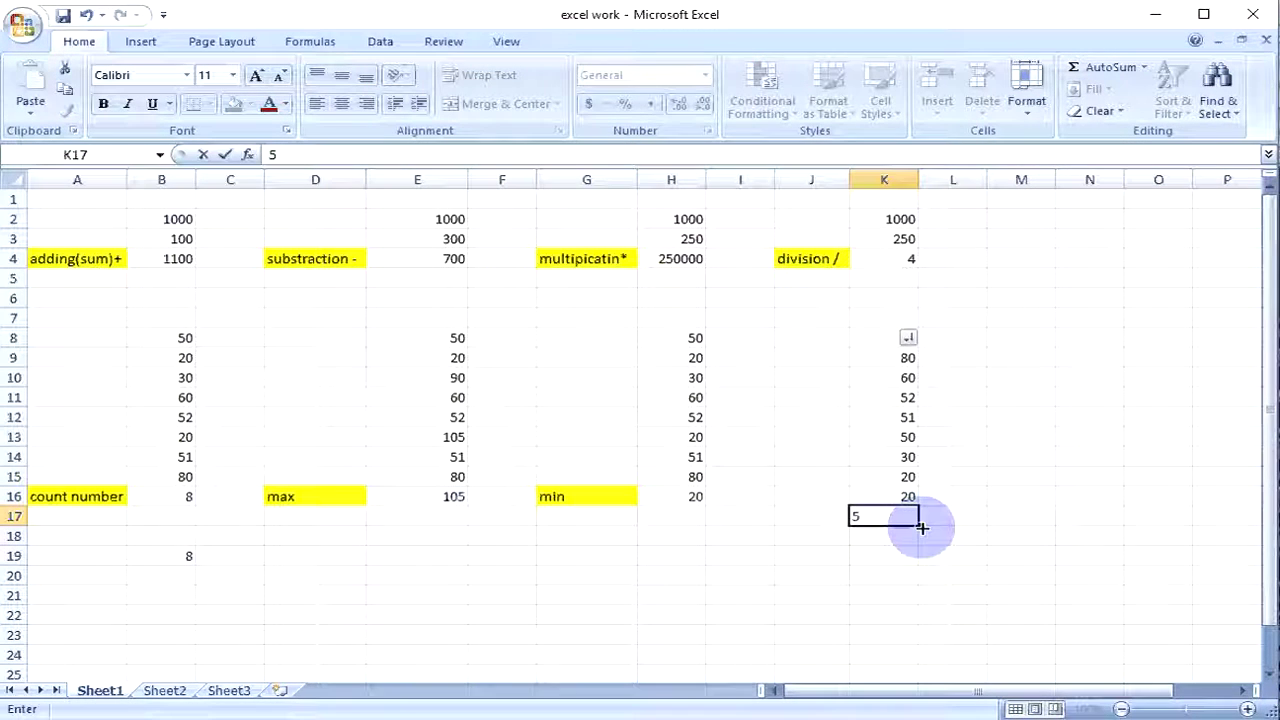
pyautogui.press('Return')
pyautogui.press('Return')
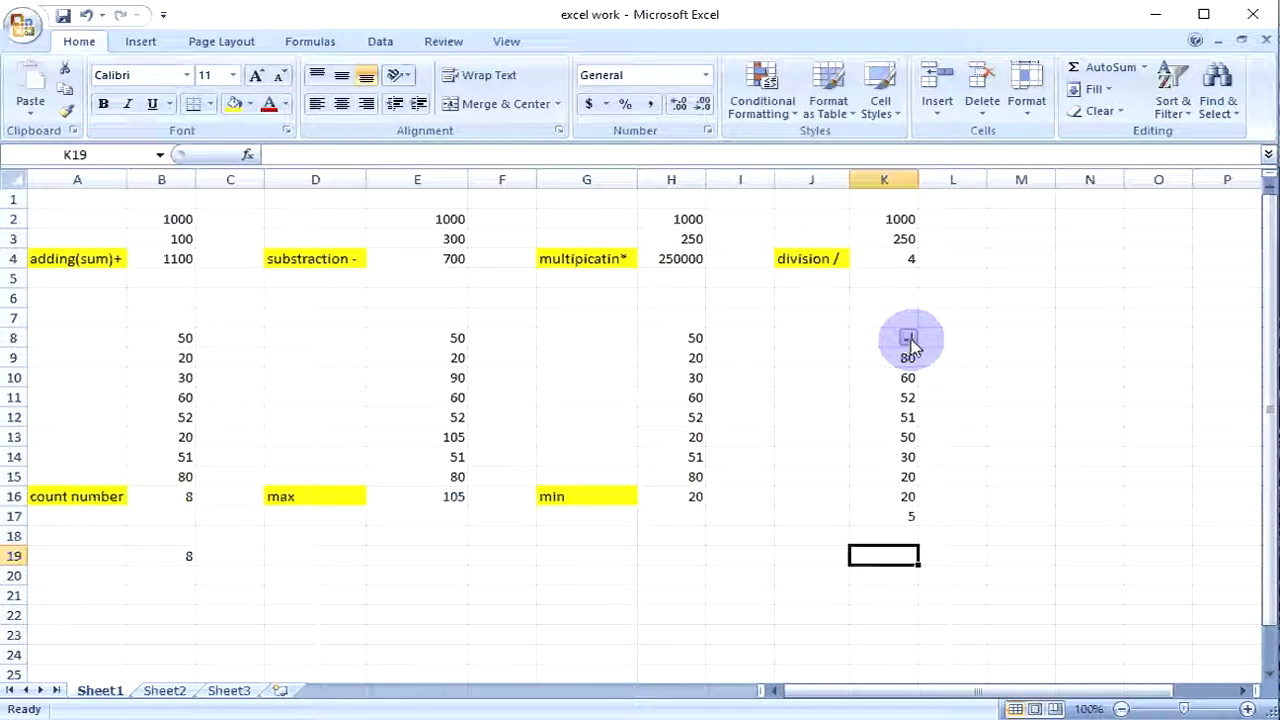
# Turn off the AutoFilter on column K through Sort & Filter
pyautogui.click(908, 339)
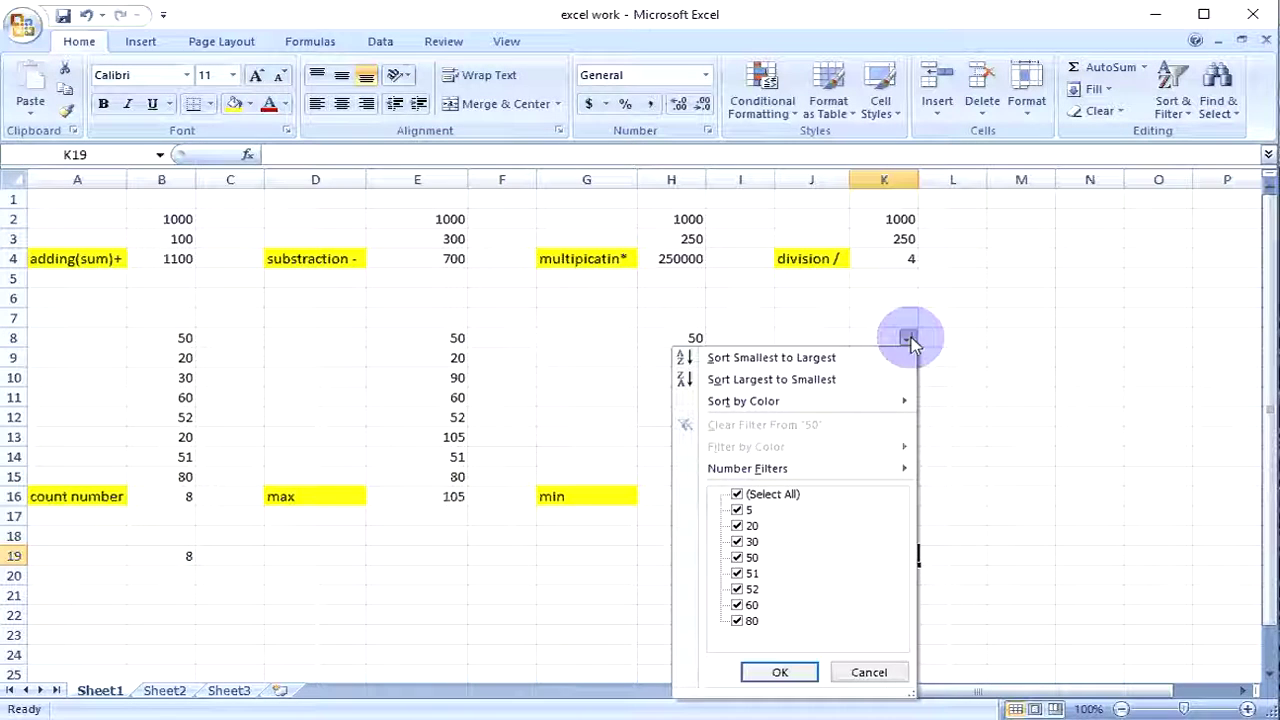
pyautogui.click(1172, 100)
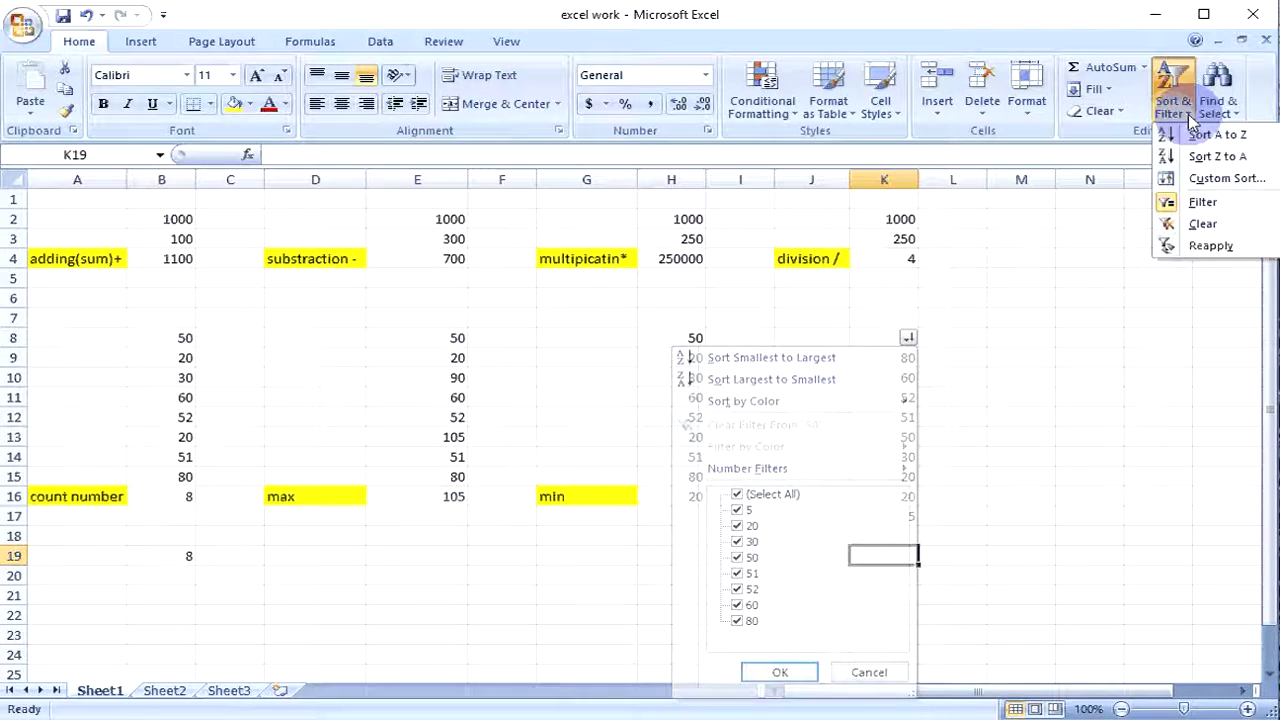
pyautogui.click(1204, 203)
pyautogui.click(956, 355)
pyautogui.click(905, 318)
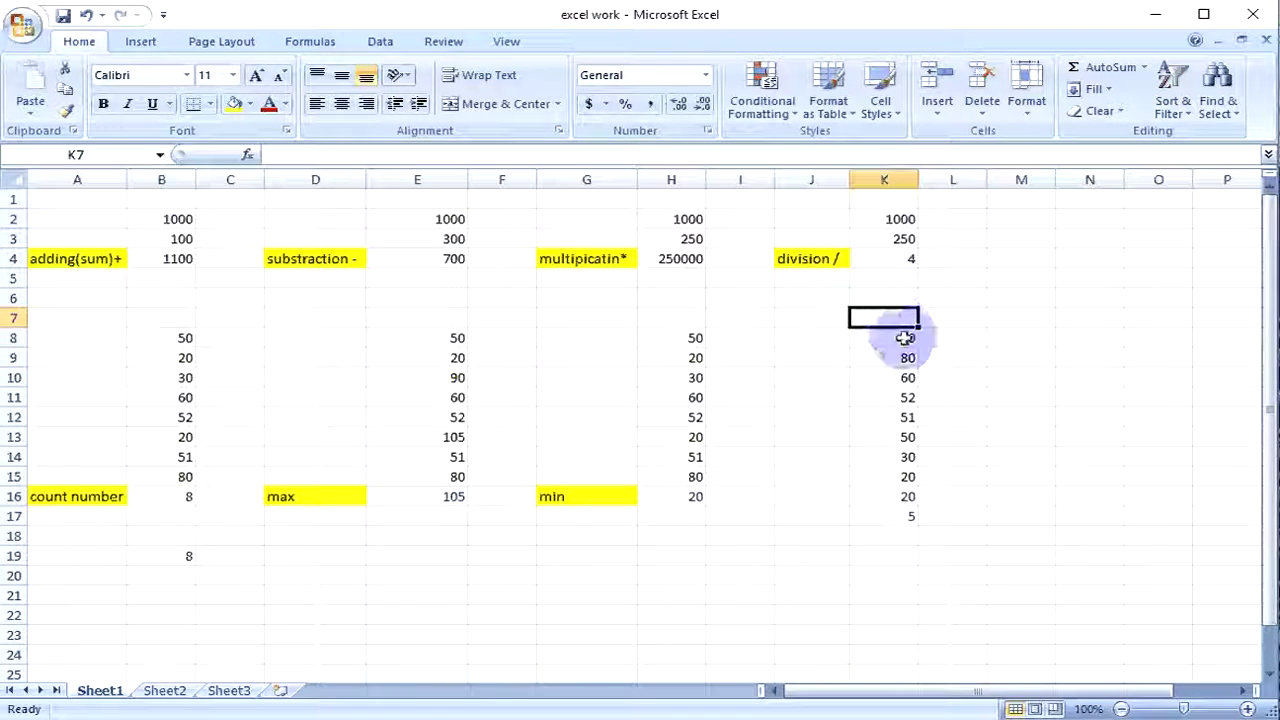
# Sort K8:K17 smallest to largest, then largest to smallest (80 down to 5), and re-enable the filter
pyautogui.moveTo(895, 338); pyautogui.dragTo(900, 514)
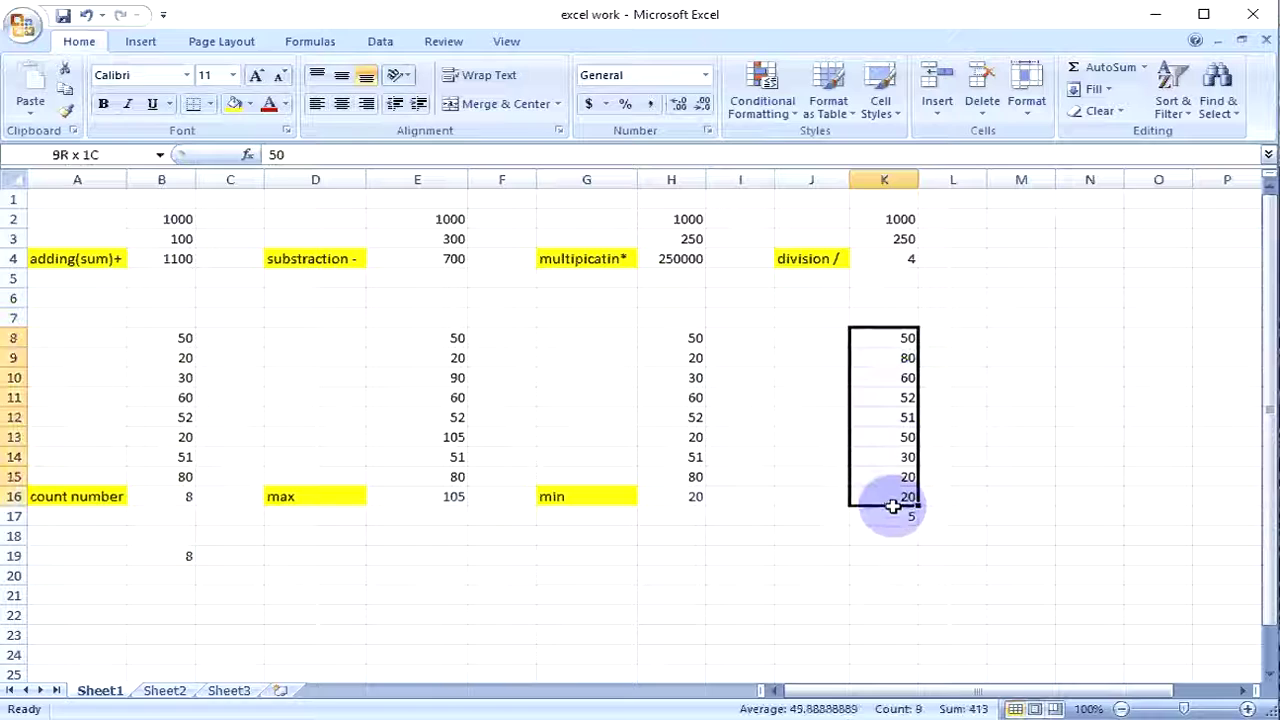
pyautogui.click(1173, 106)
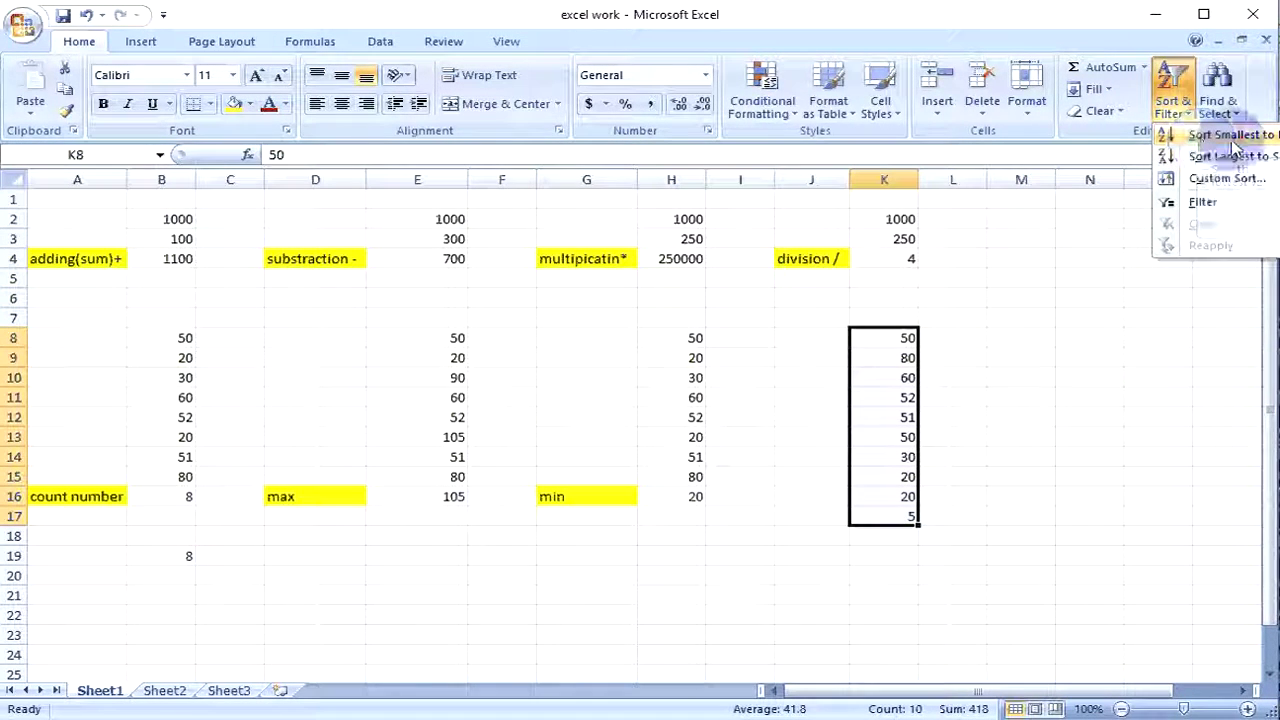
pyautogui.click(1268, 136)
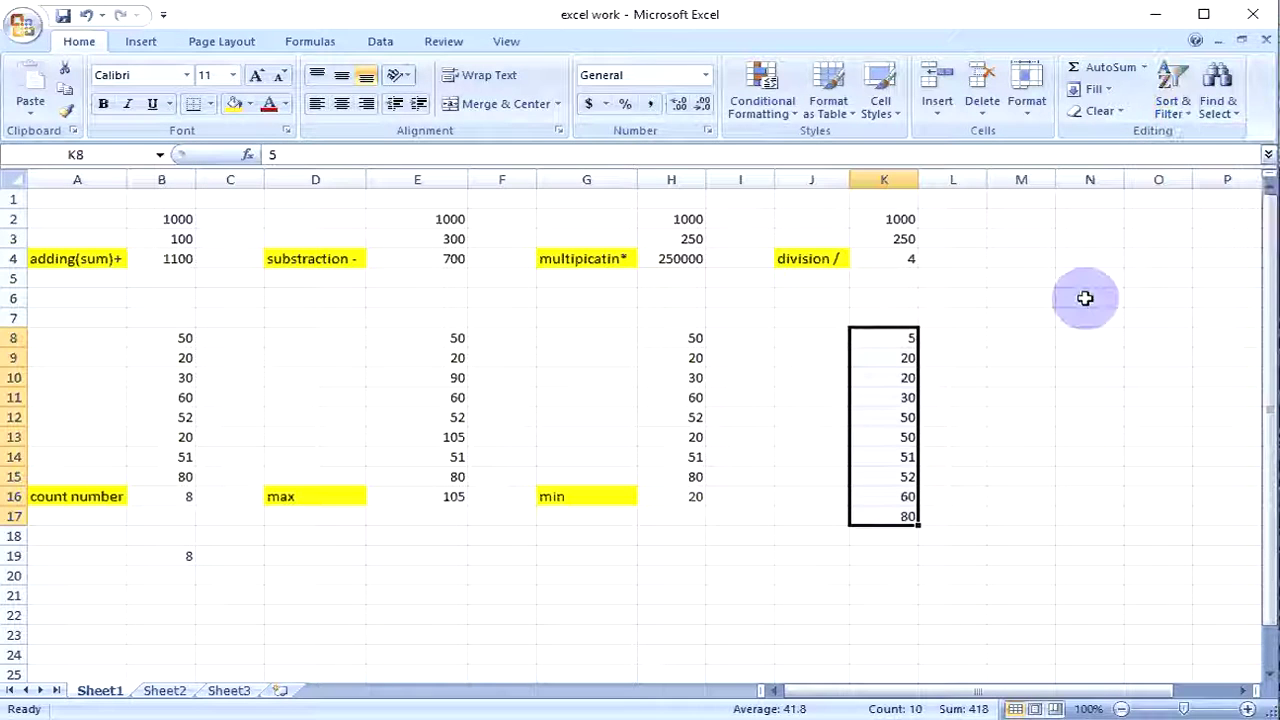
pyautogui.click(1173, 106)
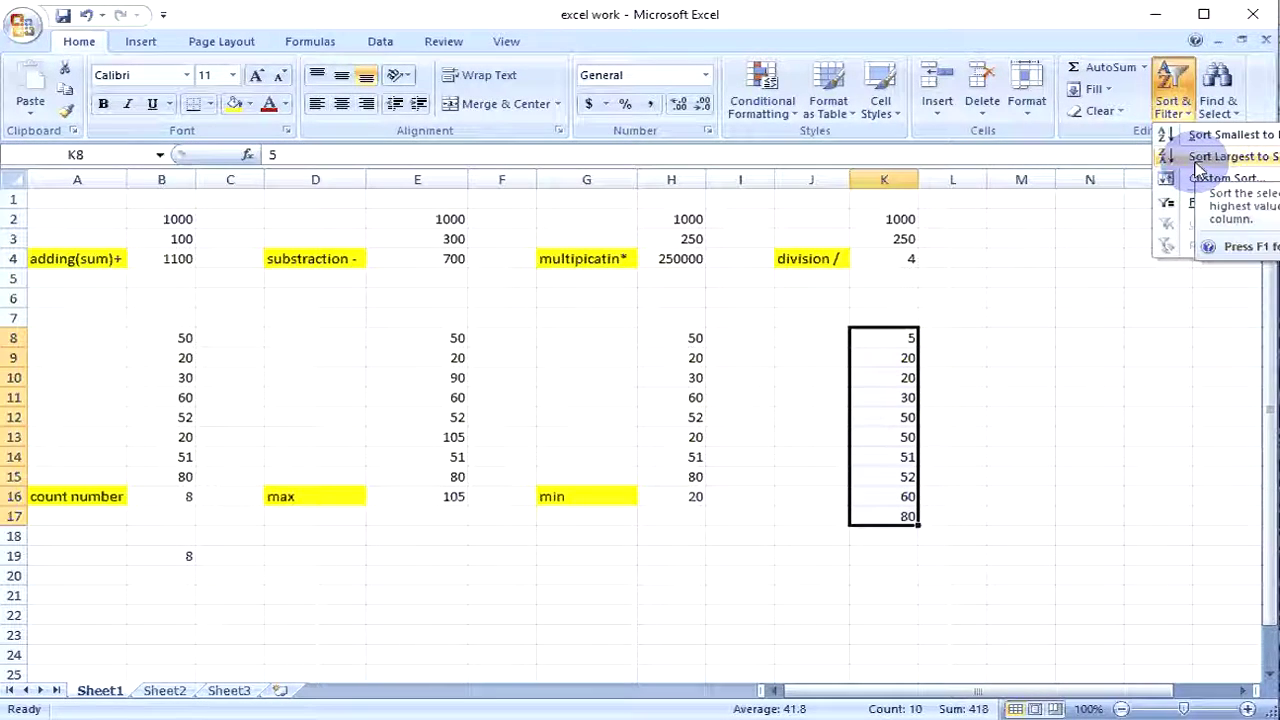
pyautogui.click(1205, 156)
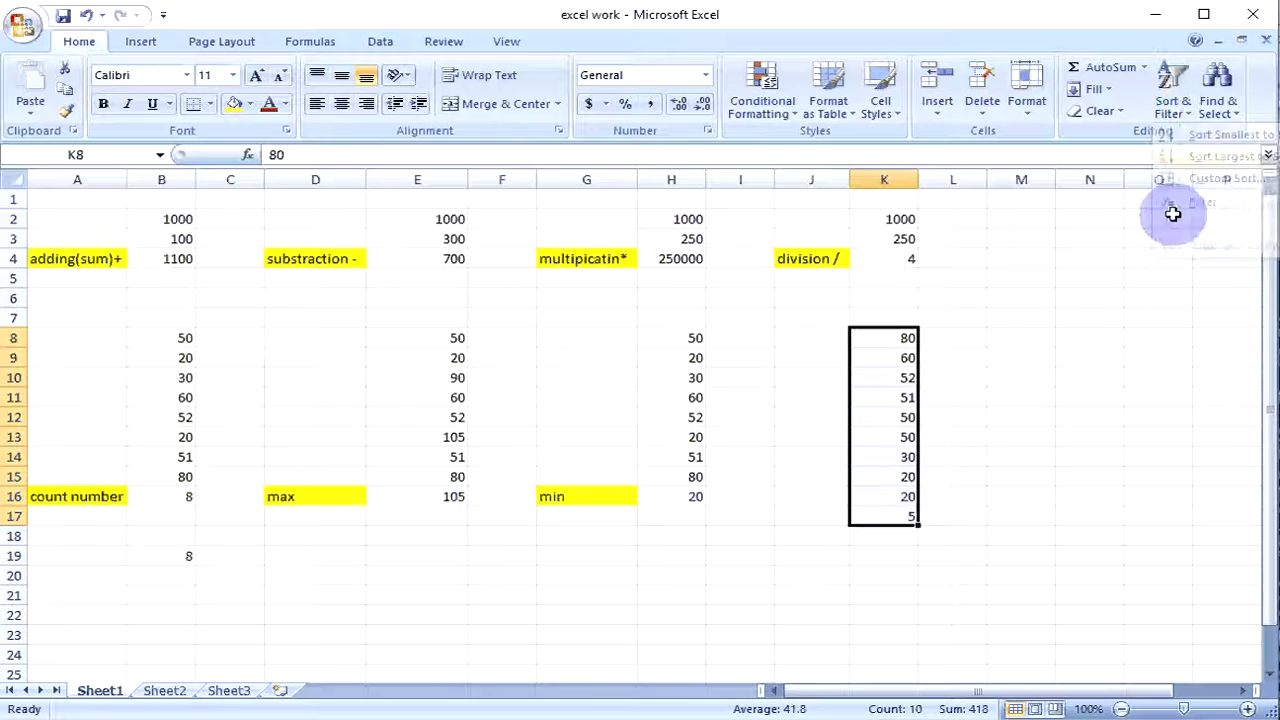
pyautogui.click(1175, 106)
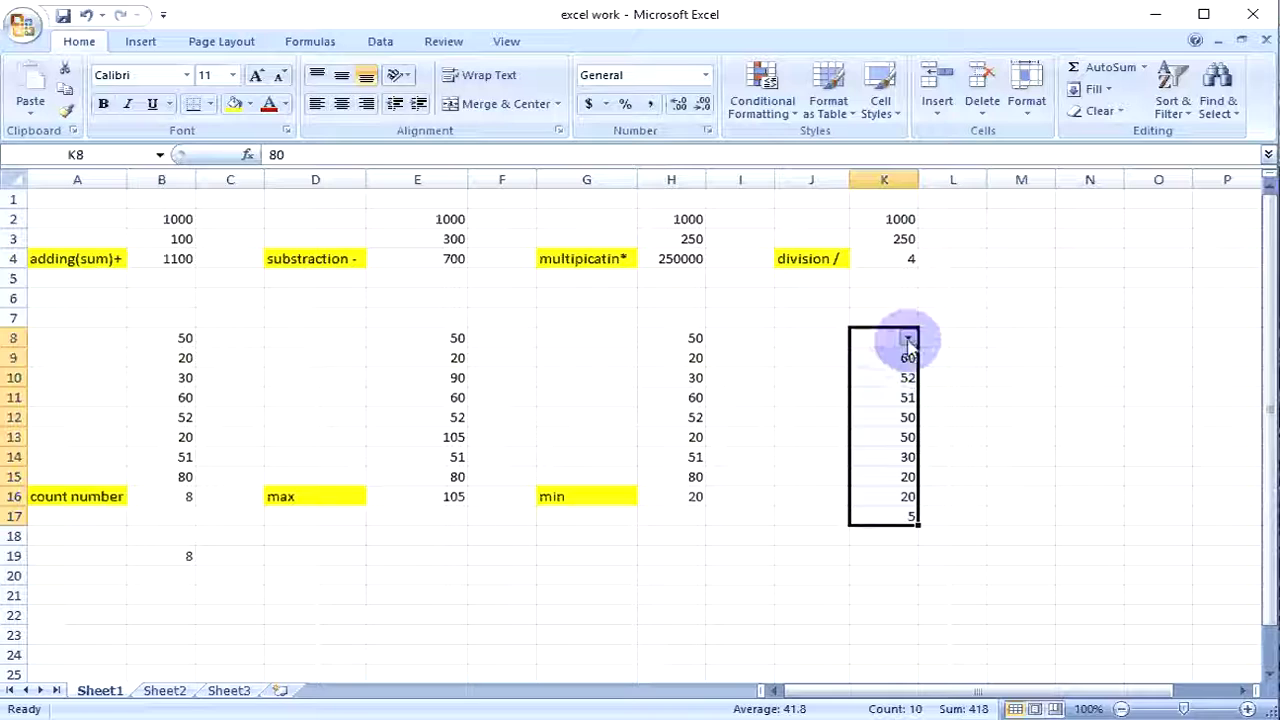
pyautogui.click(907, 338)
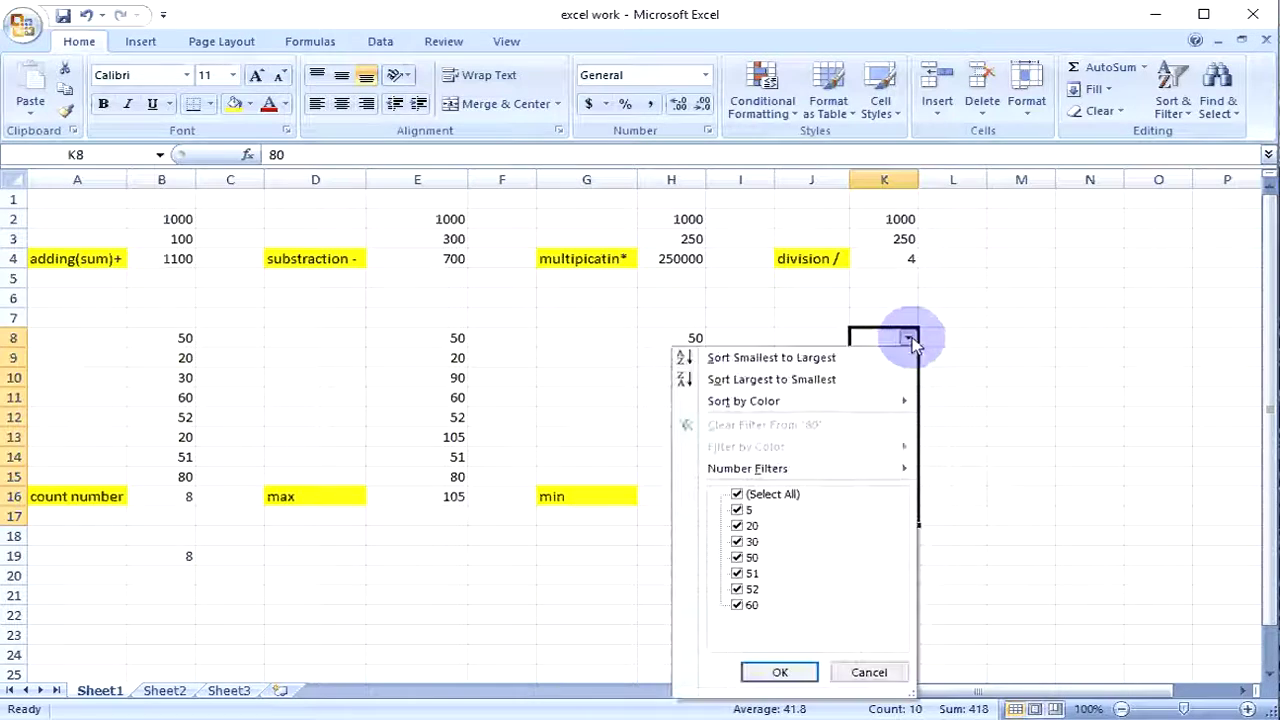
pyautogui.click(760, 358)
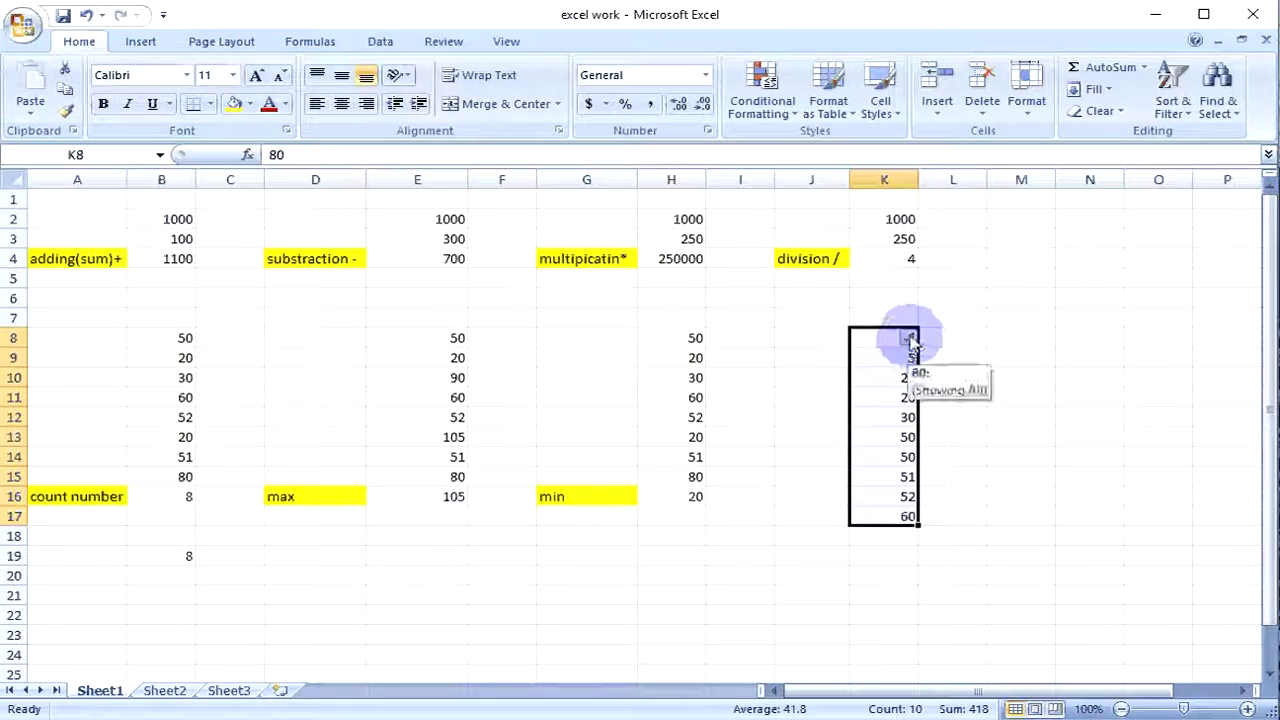
pyautogui.click(908, 340)
pyautogui.click(859, 379)
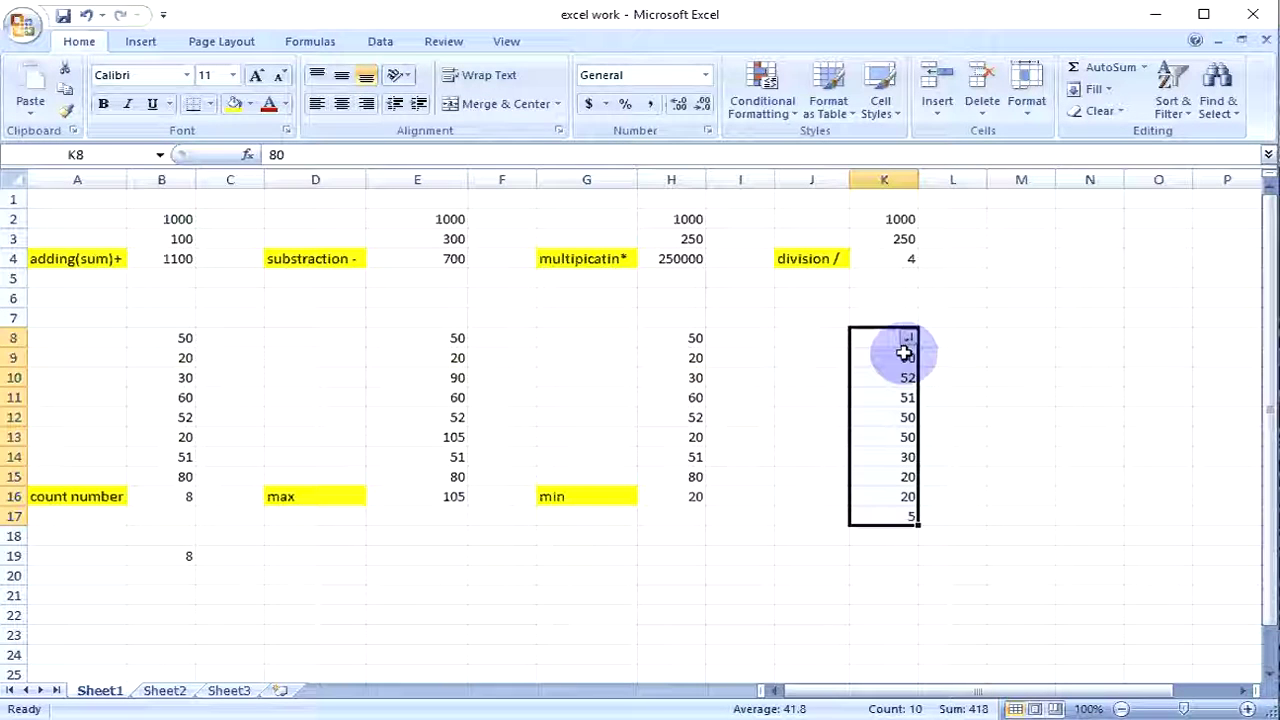
pyautogui.moveTo(903, 360); pyautogui.dragTo(901, 500)
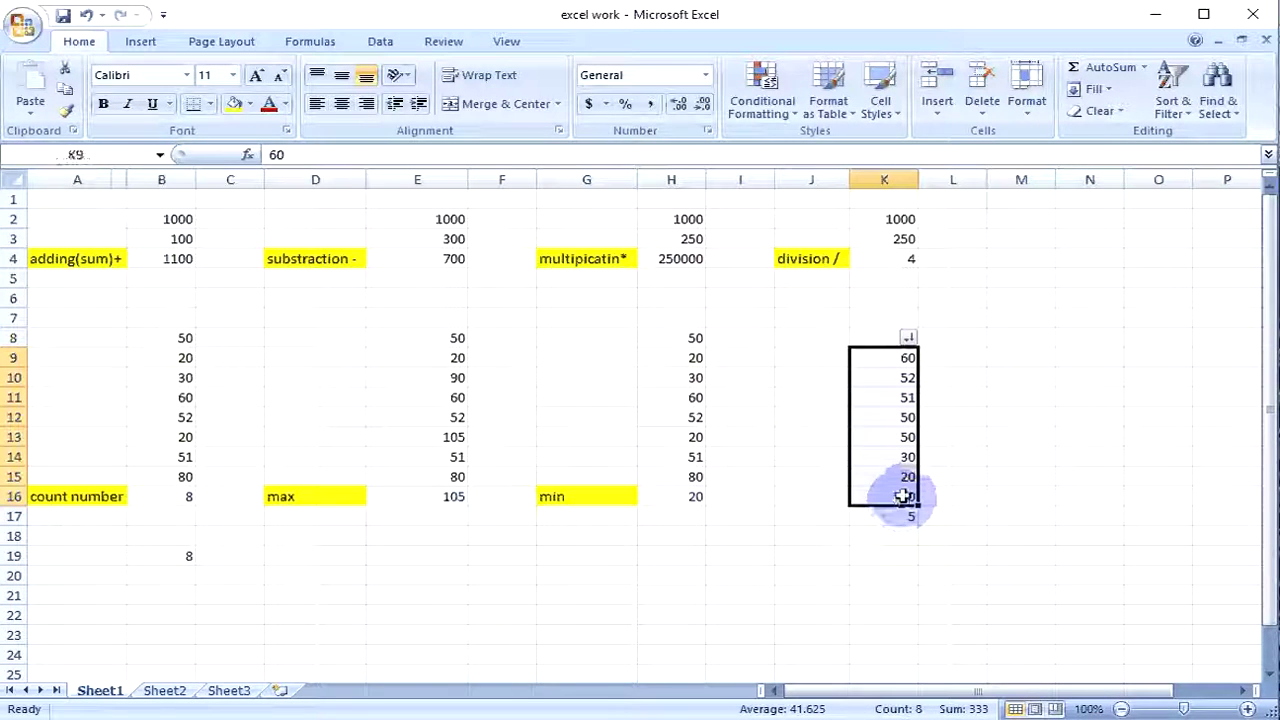